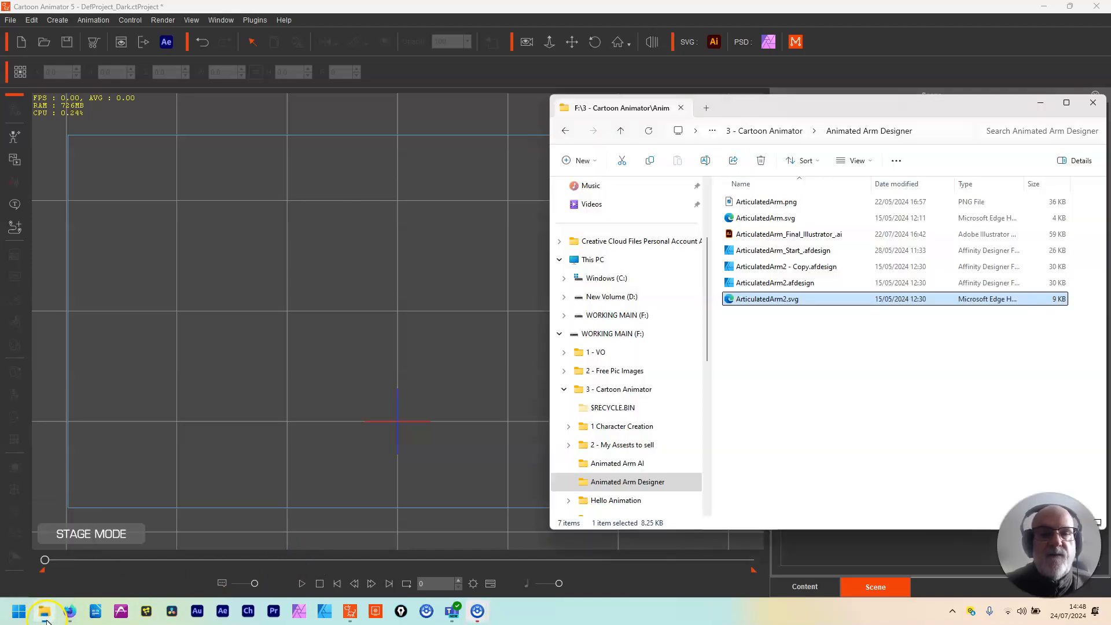
# Step: Import ArticulatedArm2.svg from the Animated Arm Designer folder as an actor and move the arm to the stage's upper-left area
pyautogui.moveTo(768, 300); pyautogui.dragTo(385, 392)
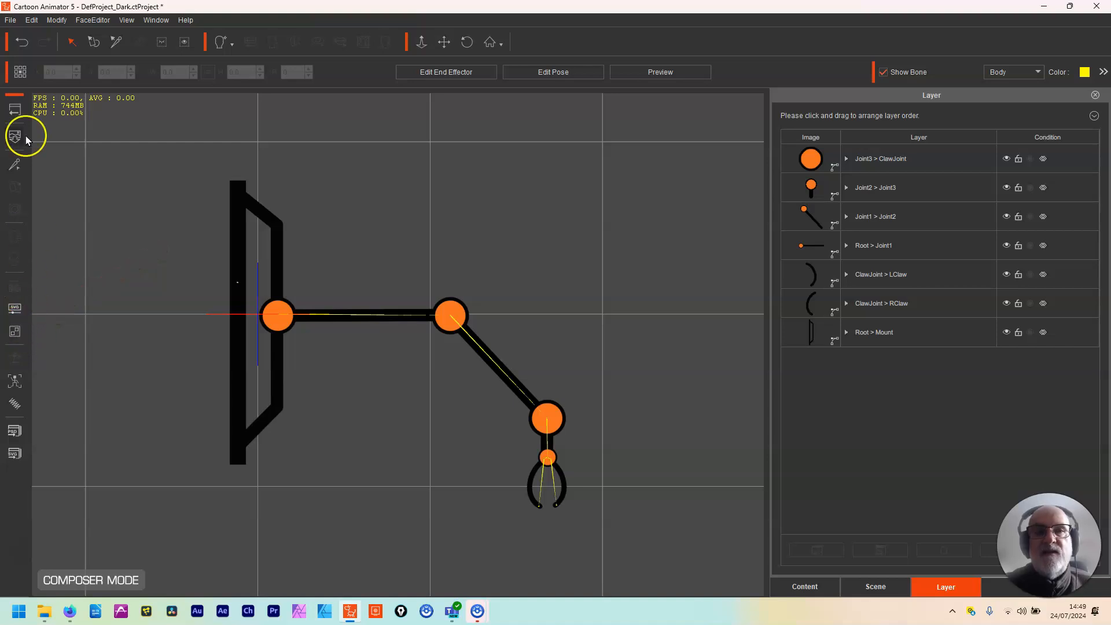
pyautogui.click(14, 110)
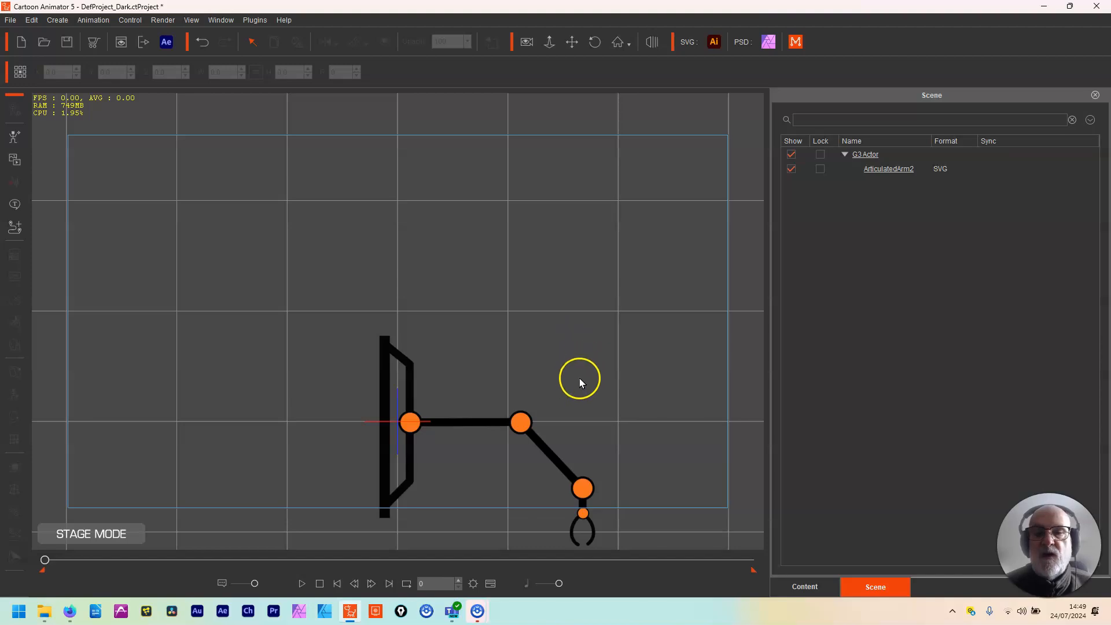
pyautogui.moveTo(483, 420); pyautogui.dragTo(208, 230)
# Step: Open the arm in Composer mode and auto-group its SVG colours by sprites
pyautogui.click(18, 110)
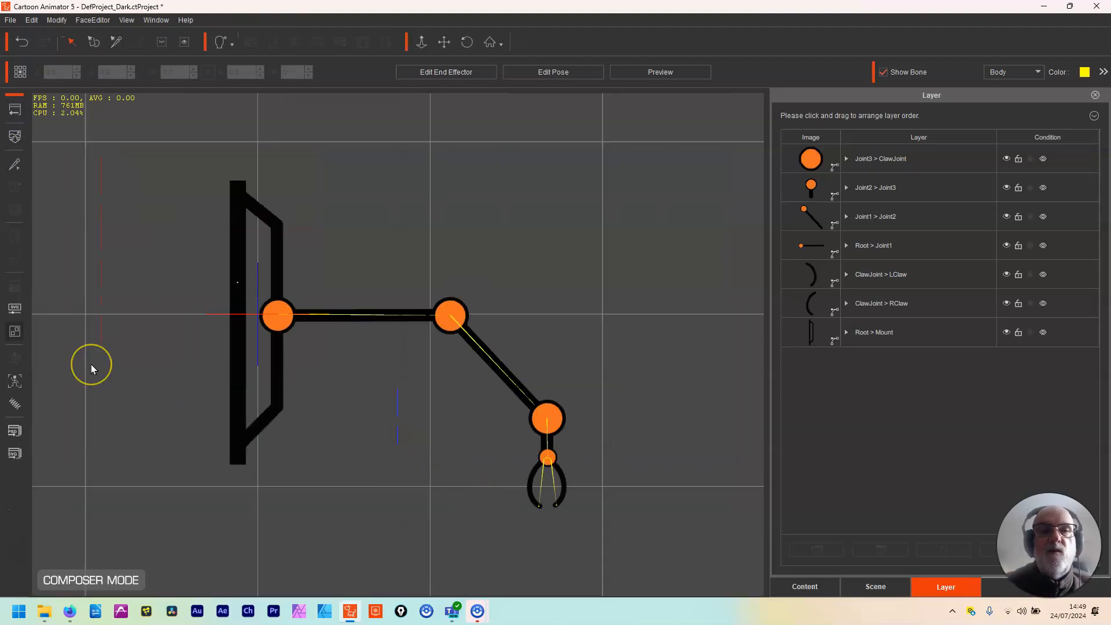
pyautogui.click(15, 332)
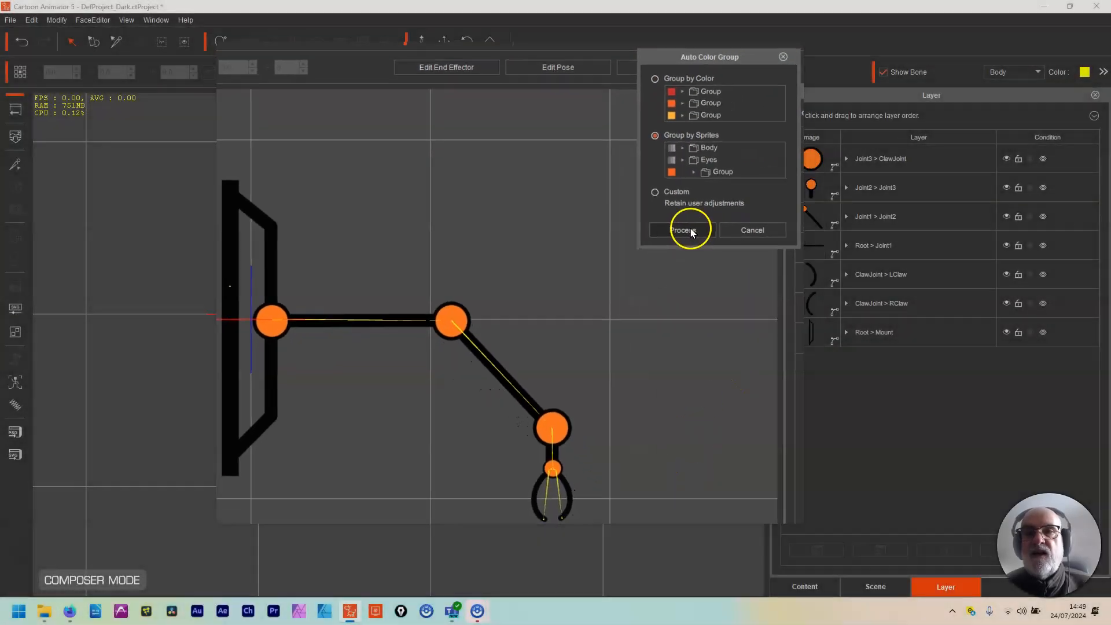
pyautogui.click(755, 243)
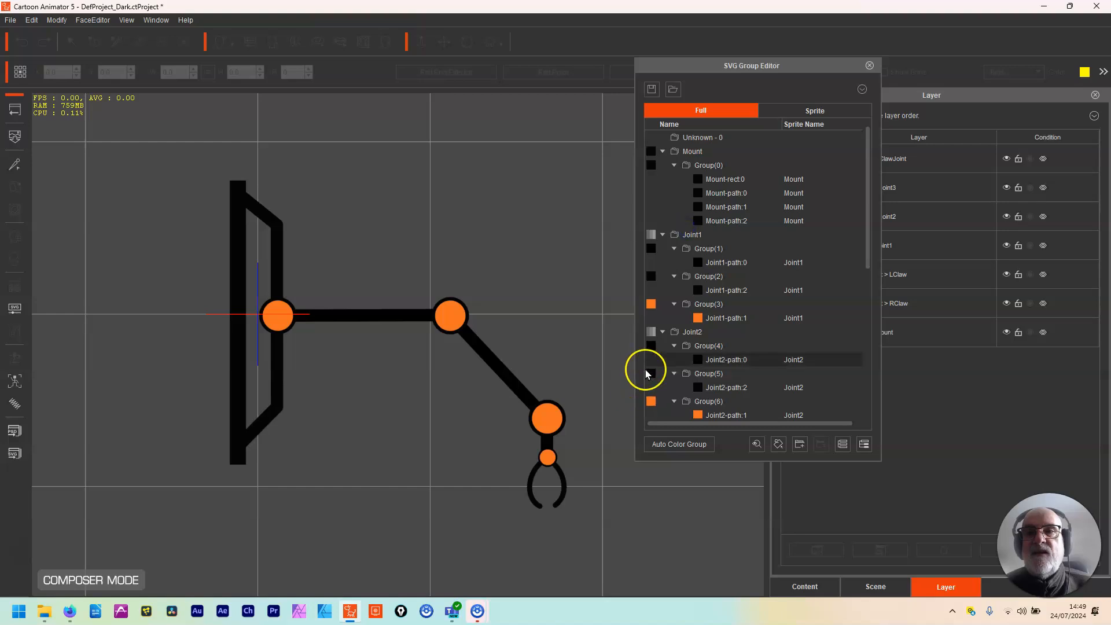
pyautogui.moveTo(771, 56); pyautogui.dragTo(732, 37)
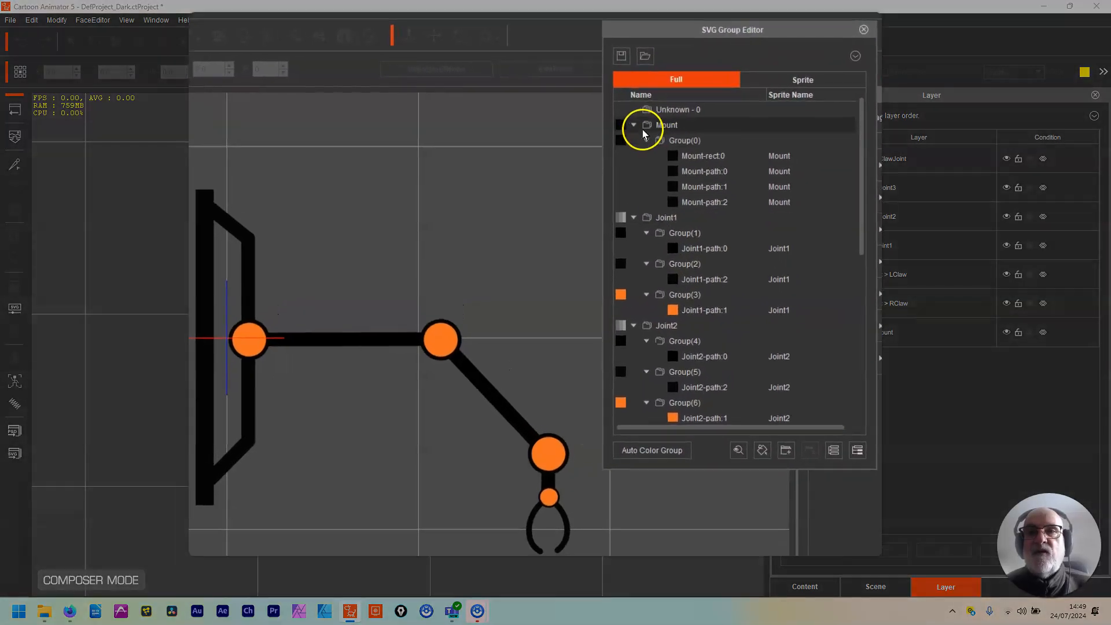
# Step: Collapse the Mount group and rename the Joint1 group as Arm 1
pyautogui.doubleClick(645, 125)
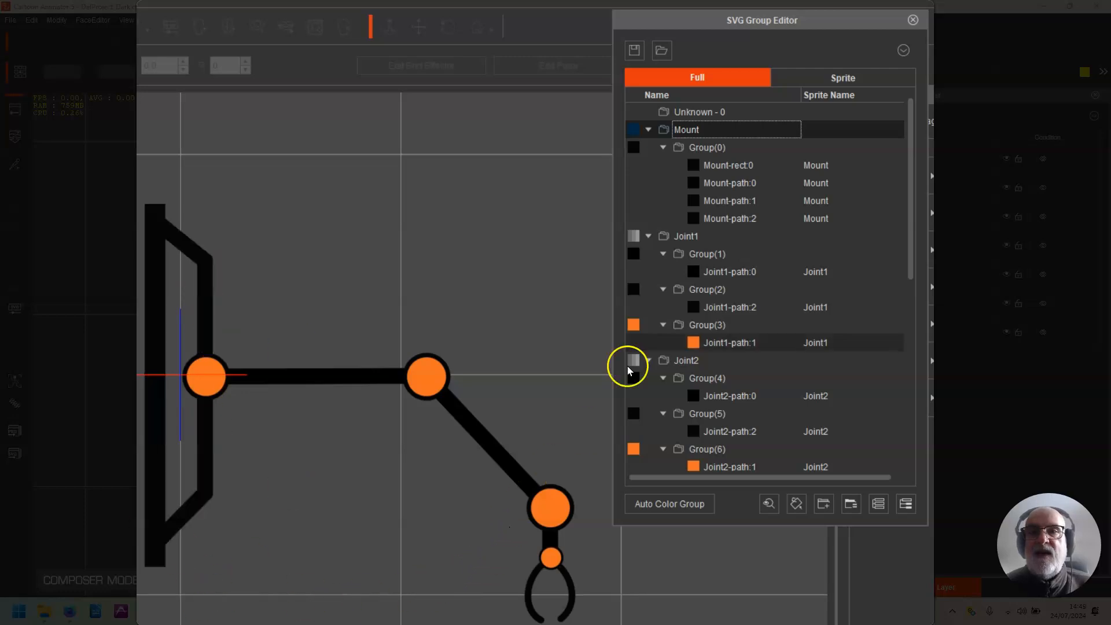
pyautogui.click(648, 129)
pyautogui.click(694, 148)
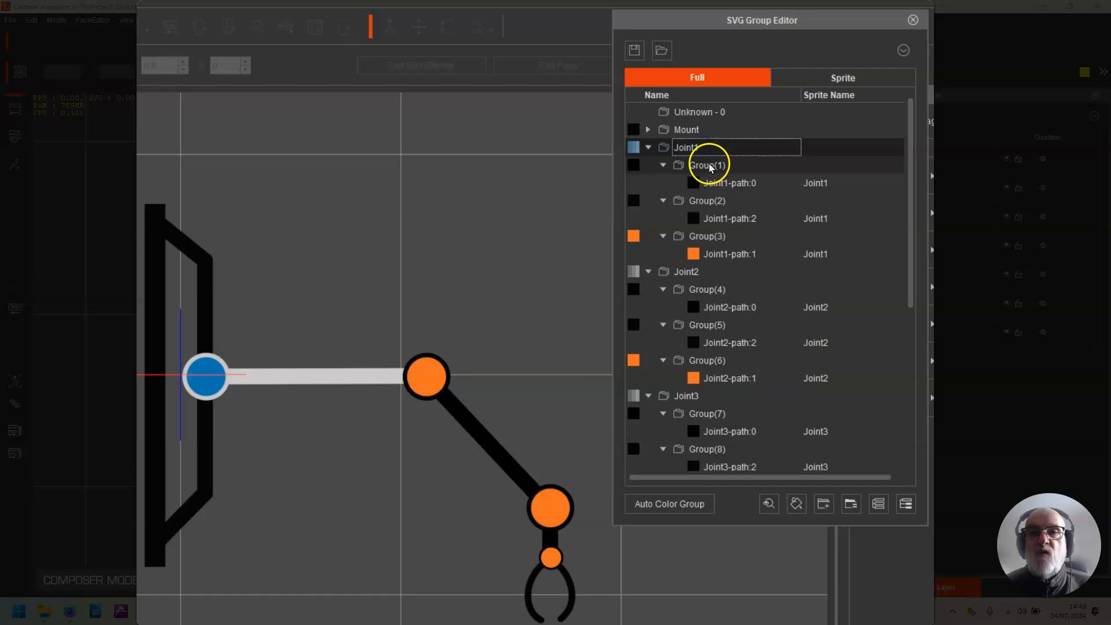
pyautogui.click(704, 149)
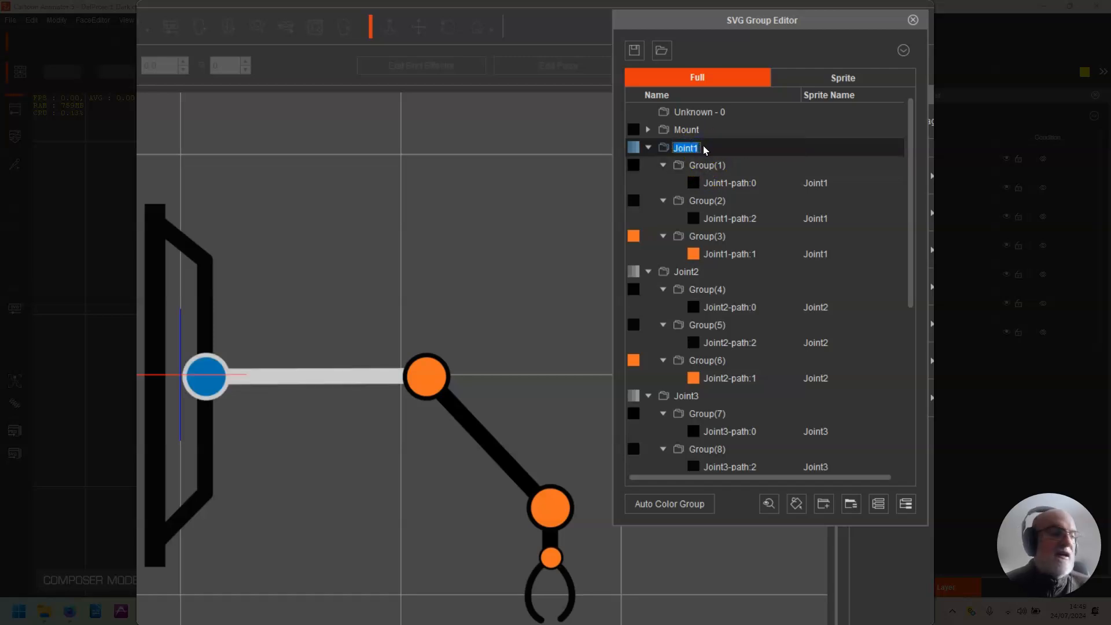
pyautogui.write('Ar')
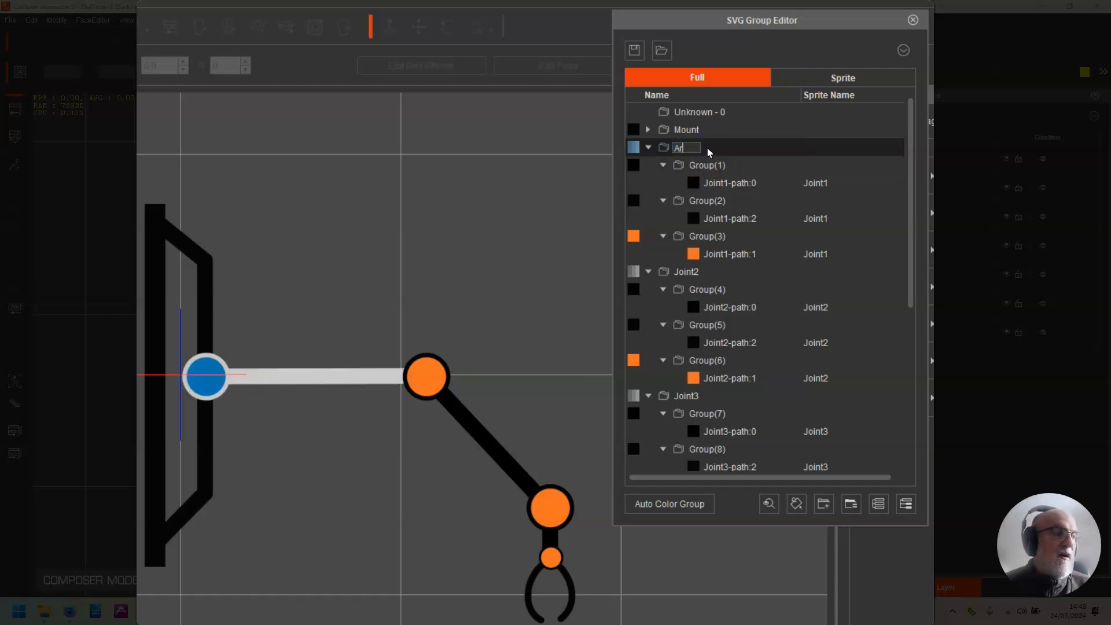
pyautogui.write('m 1')
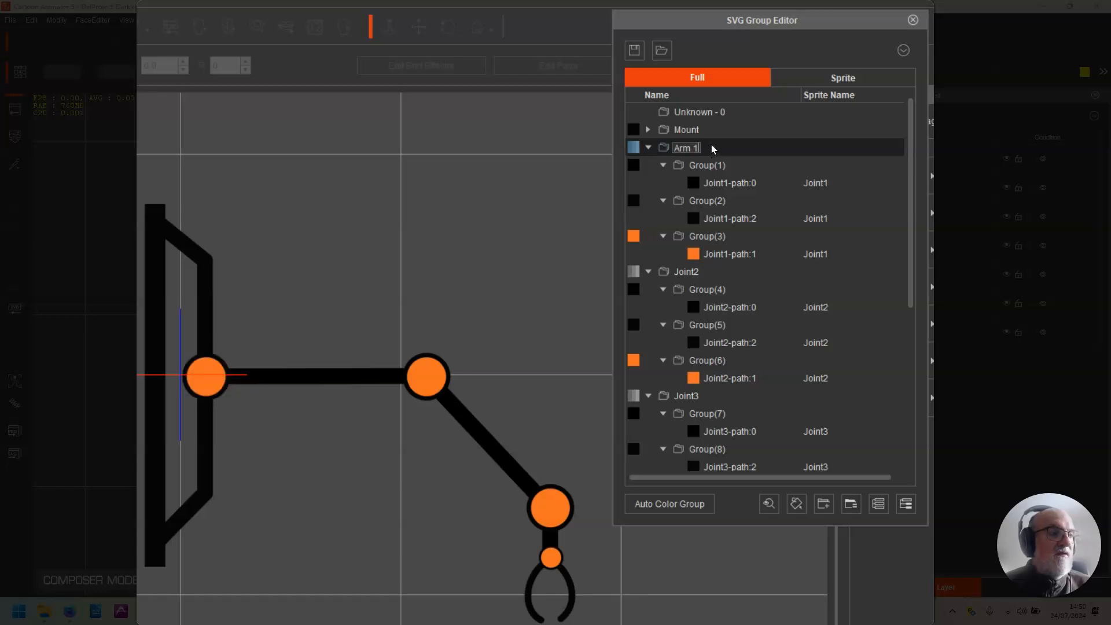
# Step: Rename Group(1), which holds the arm bar inside Arm 1, as Arm
pyautogui.click(730, 164)
pyautogui.click(723, 165)
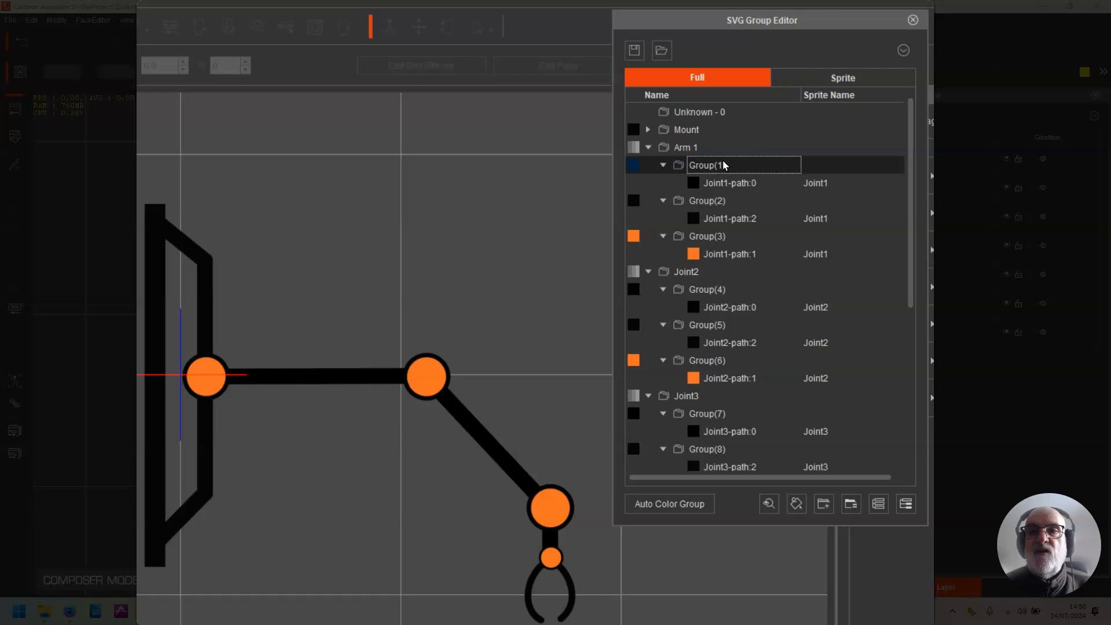
pyautogui.doubleClick(723, 165)
pyautogui.write('Arm')
# Step: Rename Group(2), the joint's black outline inside Arm 1, as J Stroke
pyautogui.click(716, 208)
pyautogui.doubleClick(719, 204)
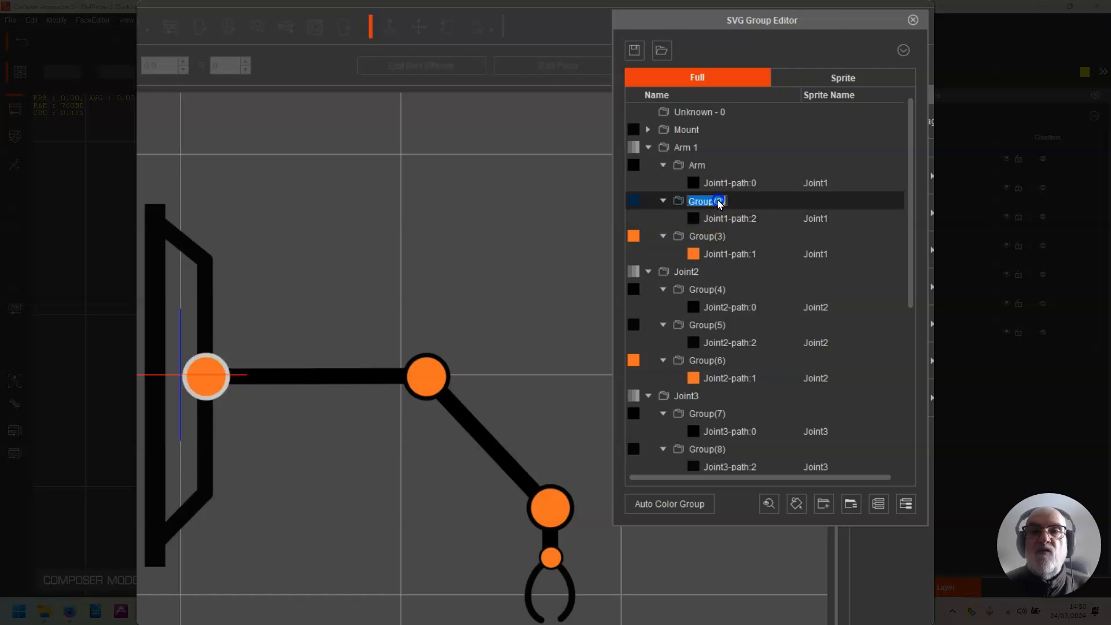
pyautogui.write('J Strok')
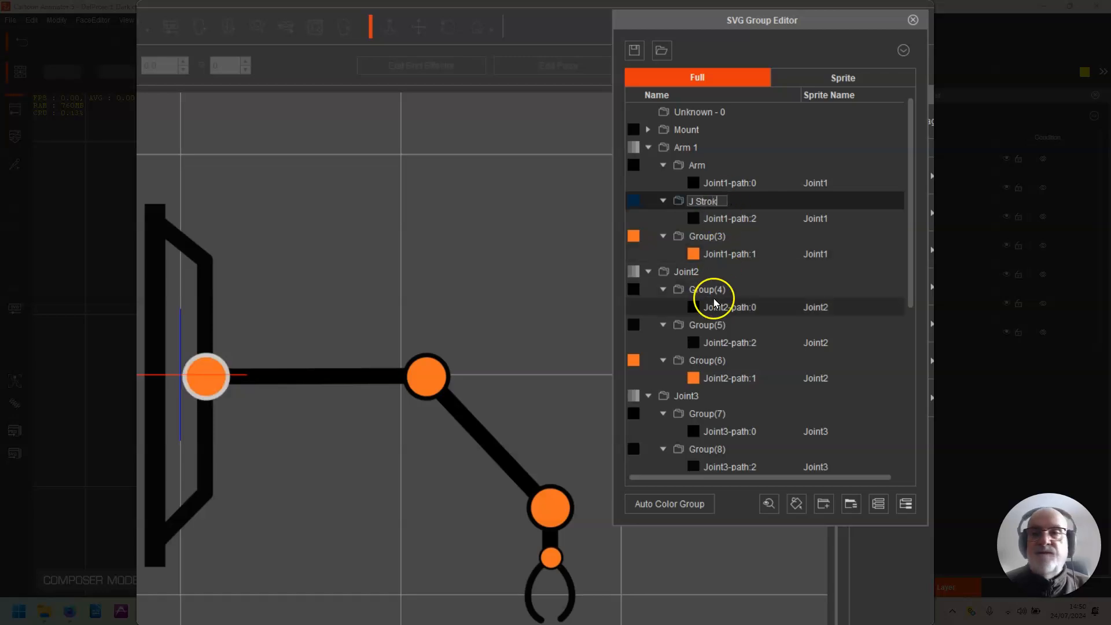
pyautogui.write('e')
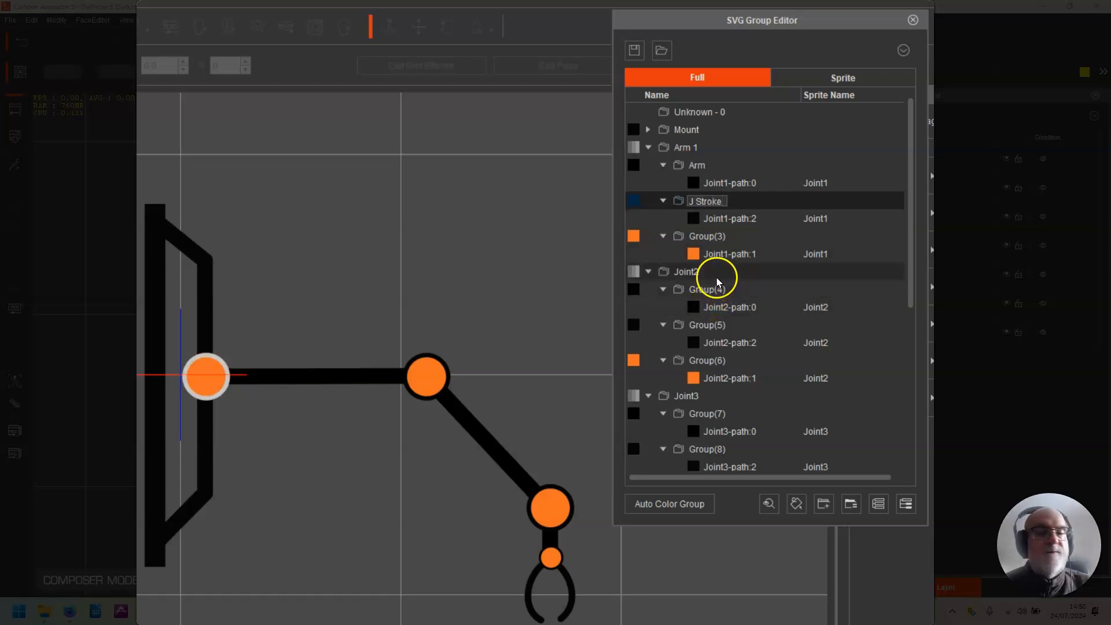
# Step: Rename Group(3), the joint's orange circle inside Arm 1, as J Fill
pyautogui.click(744, 237)
pyautogui.click(723, 239)
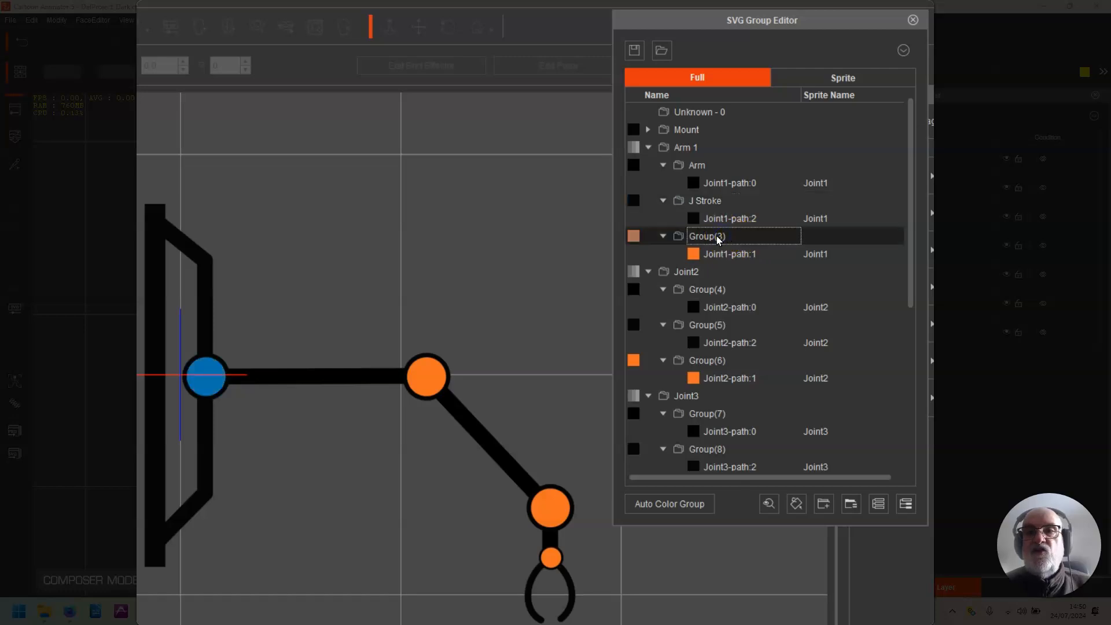
pyautogui.doubleClick(724, 232)
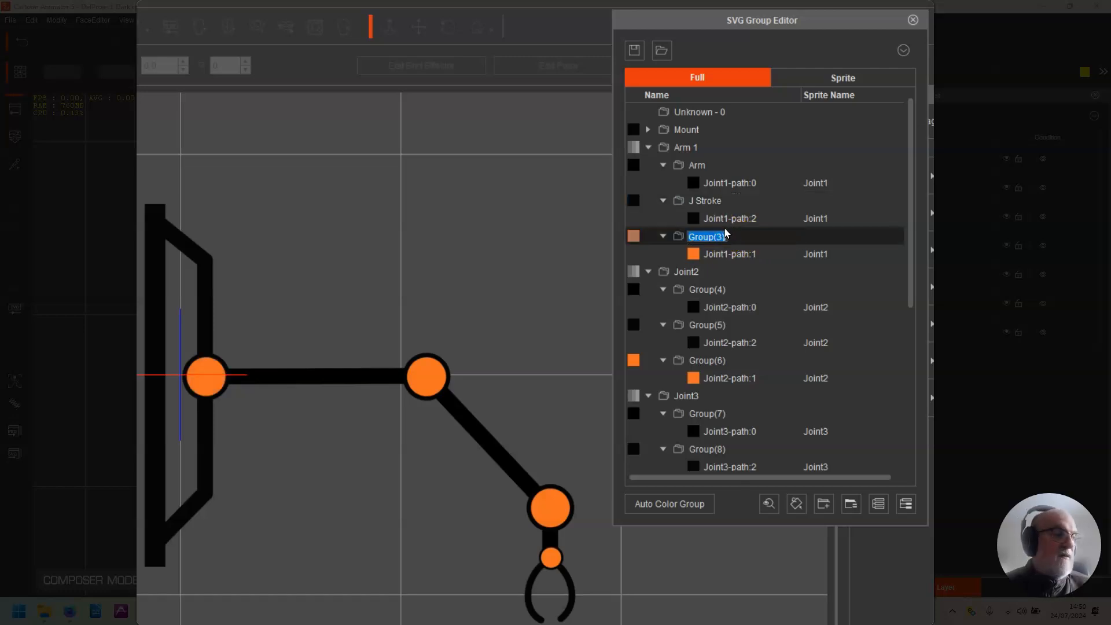
pyautogui.write('J Fill')
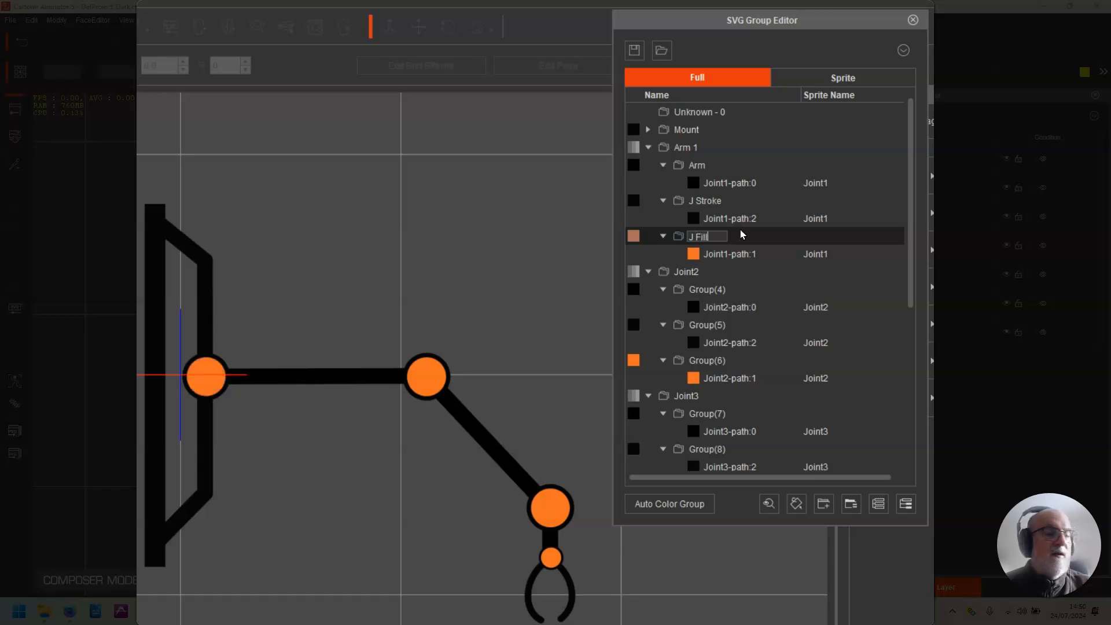
pyautogui.press('Return')
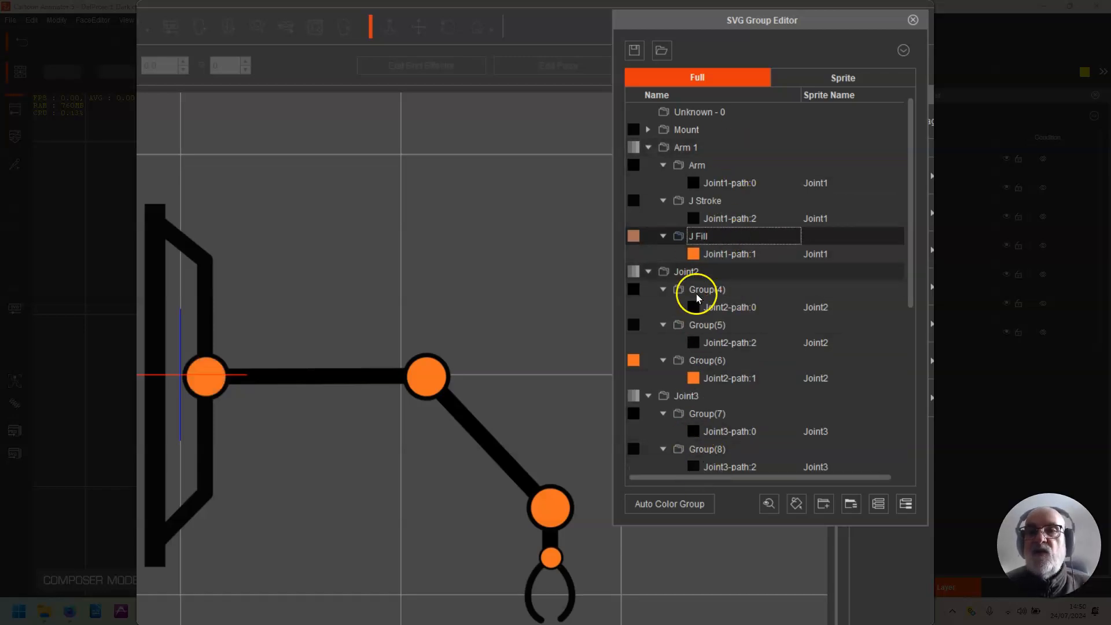
# Step: Check which arm parts the Joint2, Joint3, ClawJoint, RClaw and LClaw groups cover, collapsing them along with Arm 1
pyautogui.click(648, 148)
pyautogui.click(698, 165)
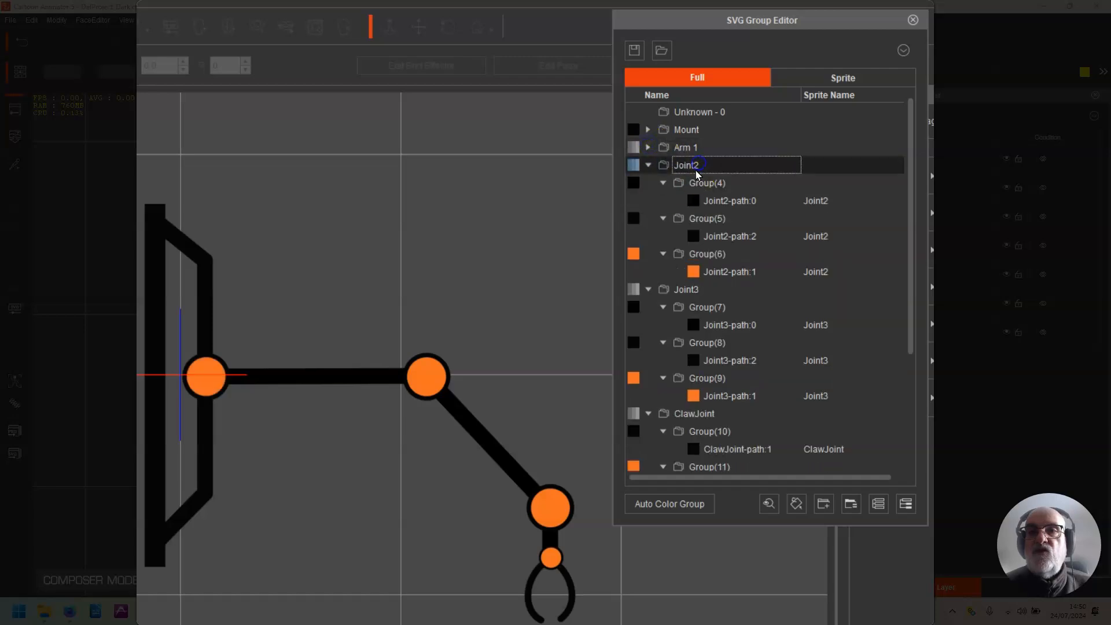
pyautogui.click(648, 165)
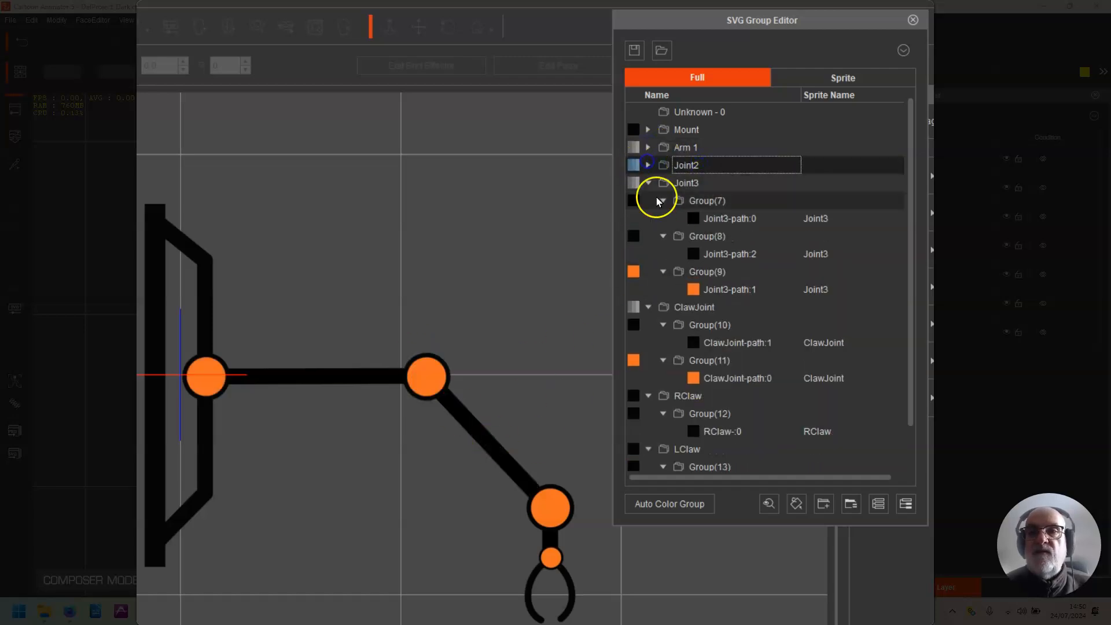
pyautogui.click(692, 183)
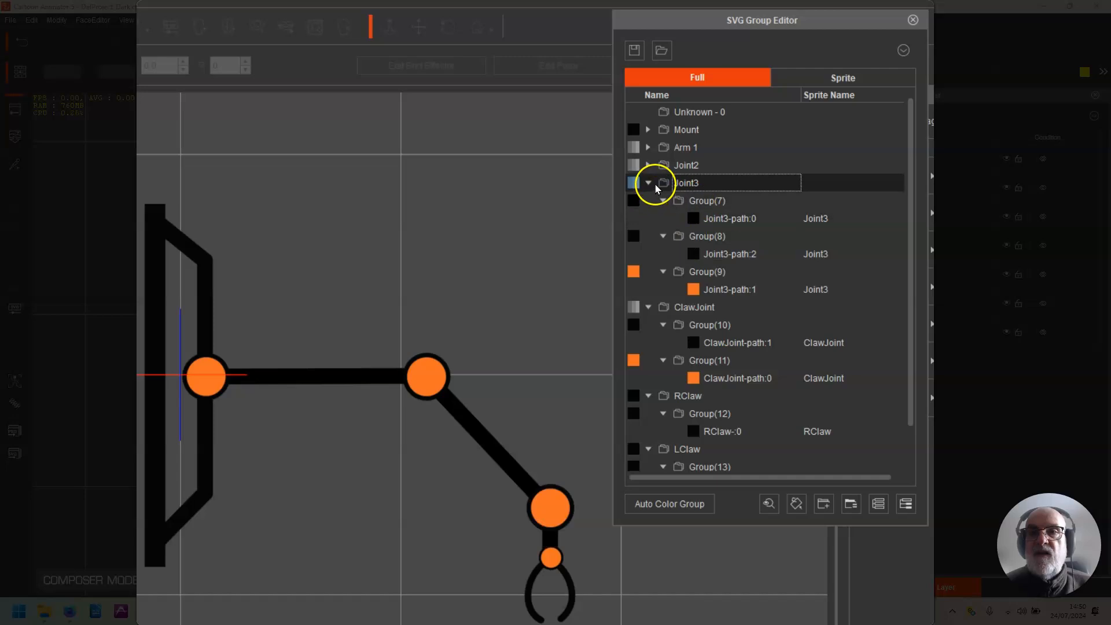
pyautogui.click(648, 183)
pyautogui.click(718, 201)
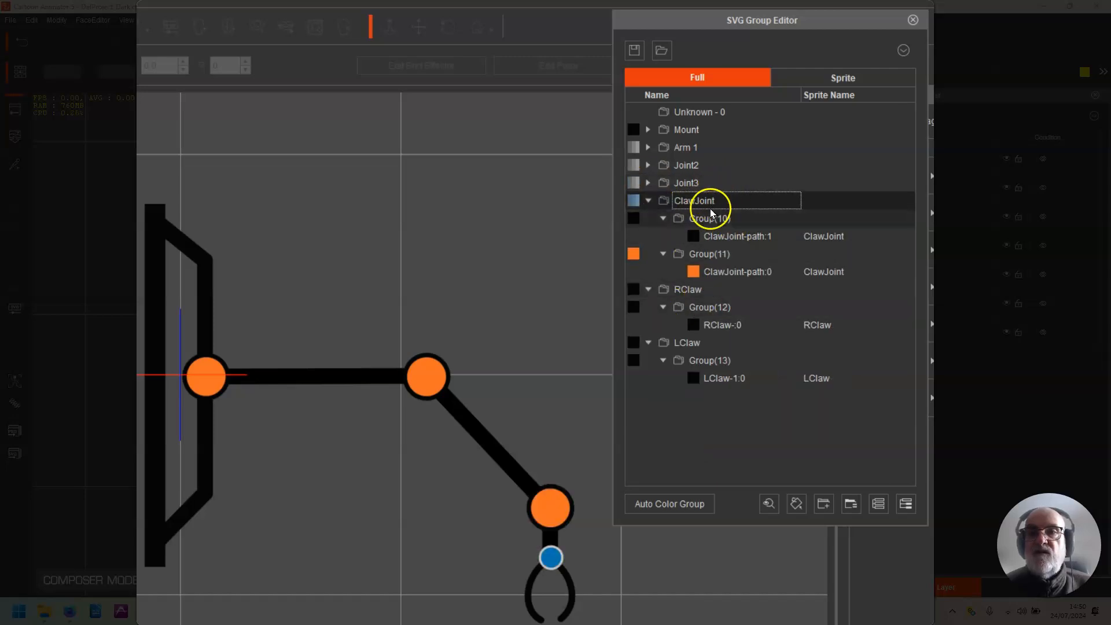
pyautogui.click(648, 201)
pyautogui.click(702, 218)
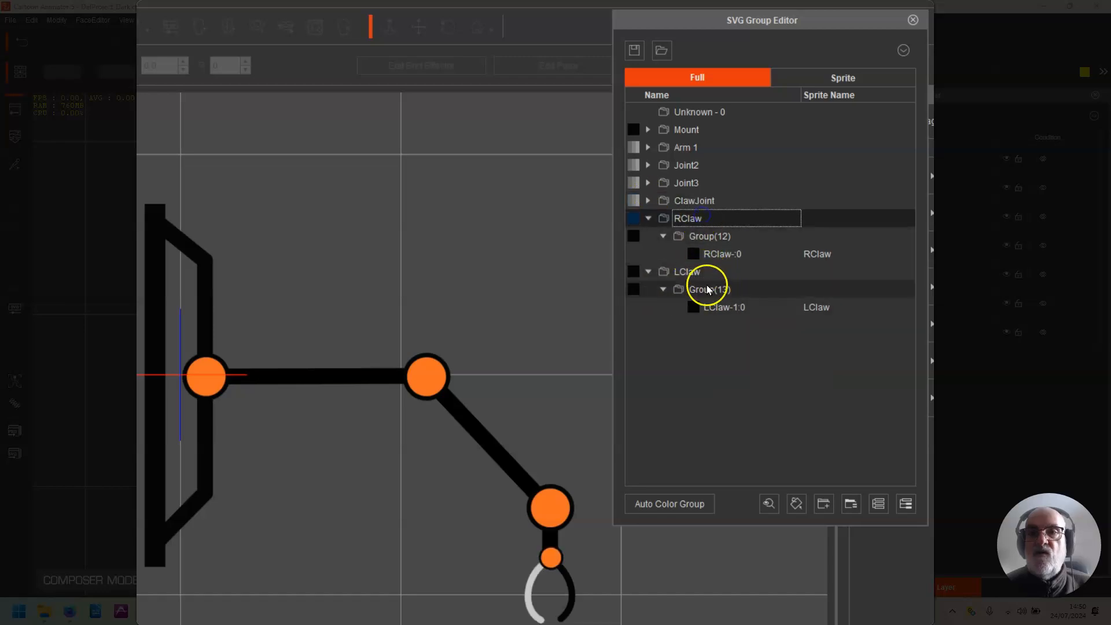
pyautogui.click(709, 271)
pyautogui.click(649, 218)
pyautogui.click(648, 236)
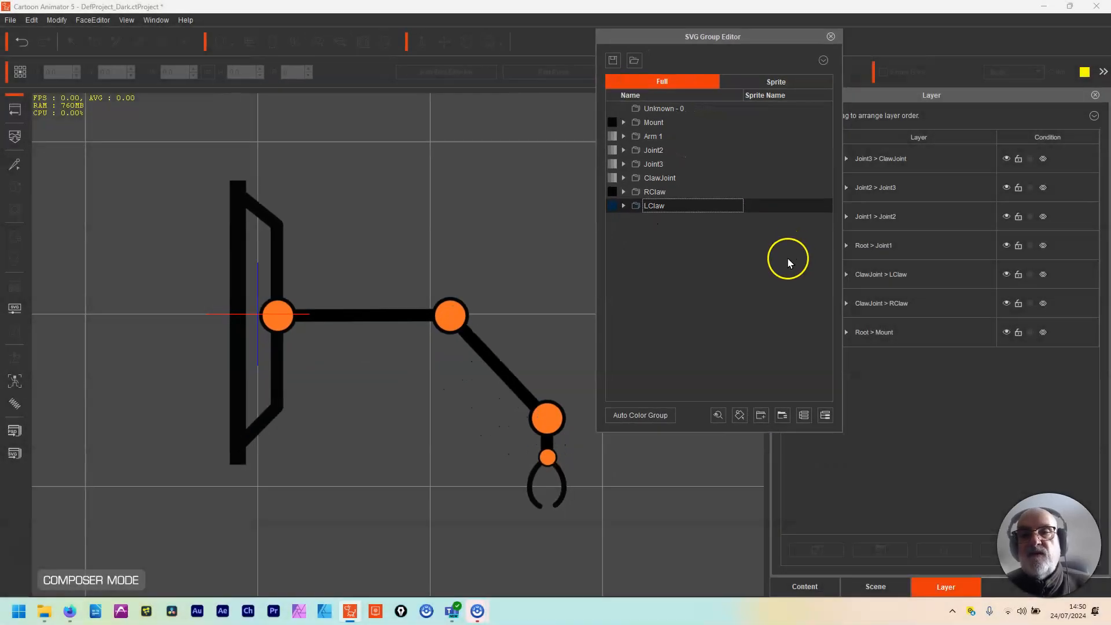
# Step: Close the SVG Group Editor, return to the stage and open SVG Color Adjustment for the arm
pyautogui.click(831, 37)
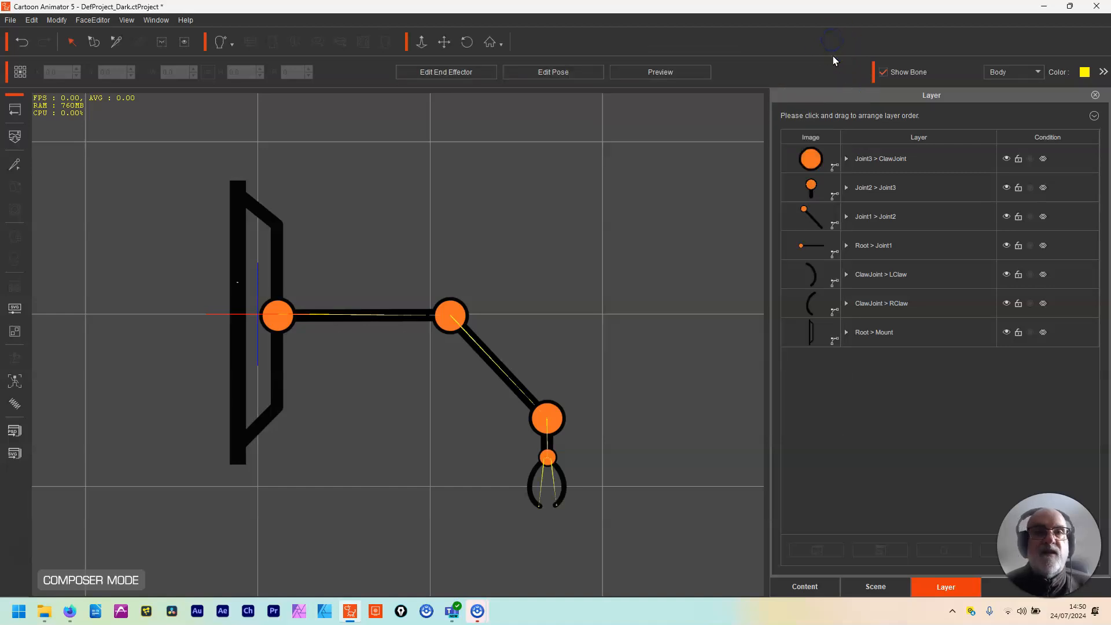
pyautogui.click(15, 111)
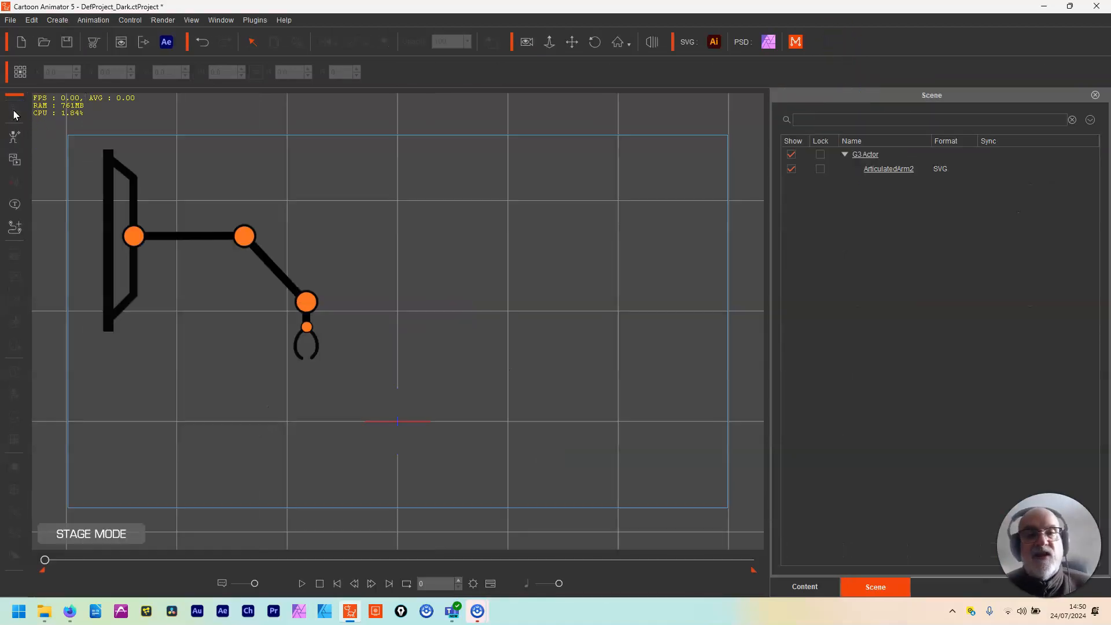
pyautogui.click(106, 342)
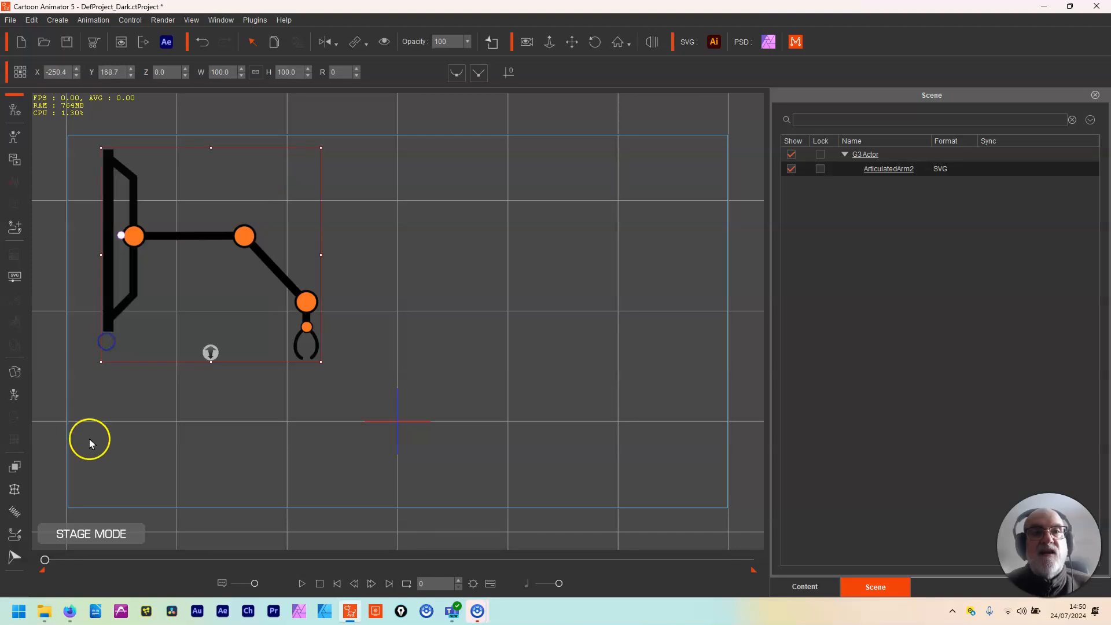
pyautogui.click(14, 274)
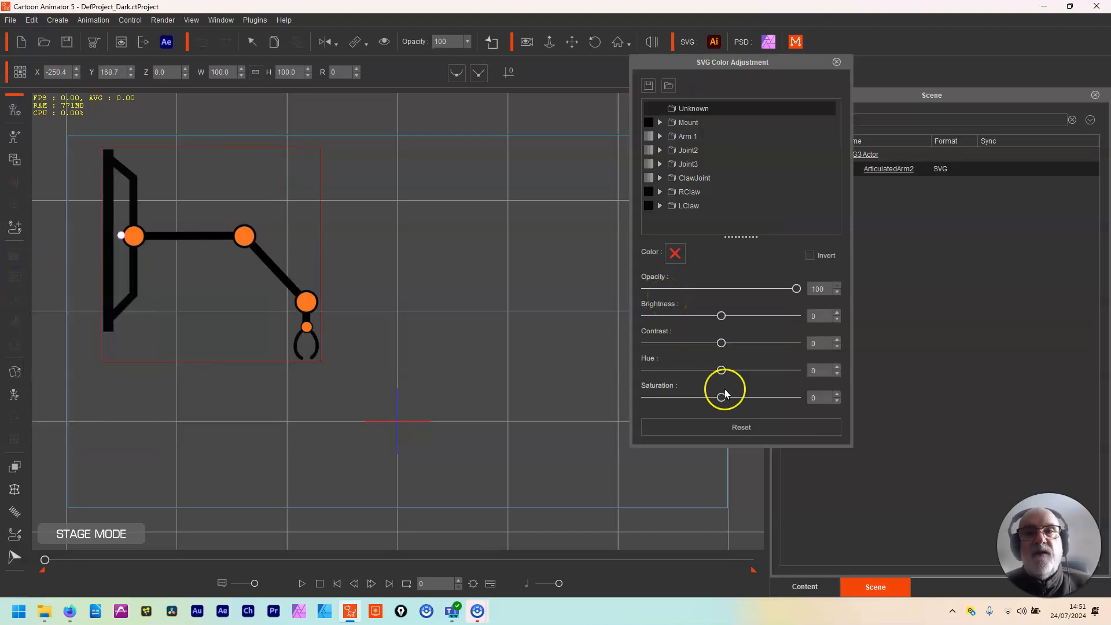
pyautogui.click(660, 122)
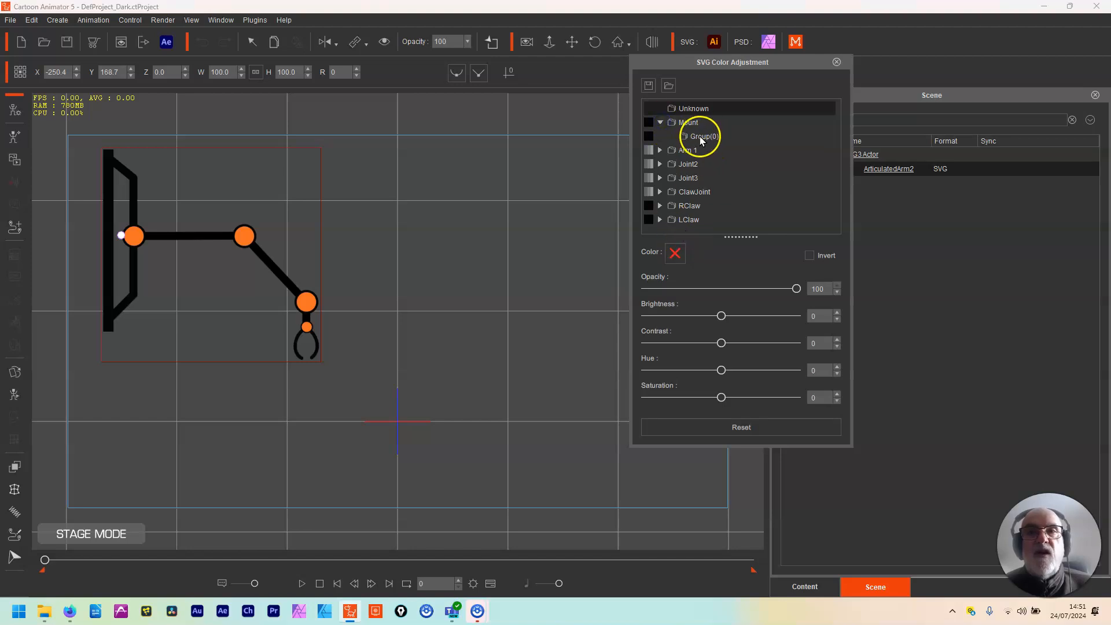
pyautogui.click(661, 122)
pyautogui.click(132, 184)
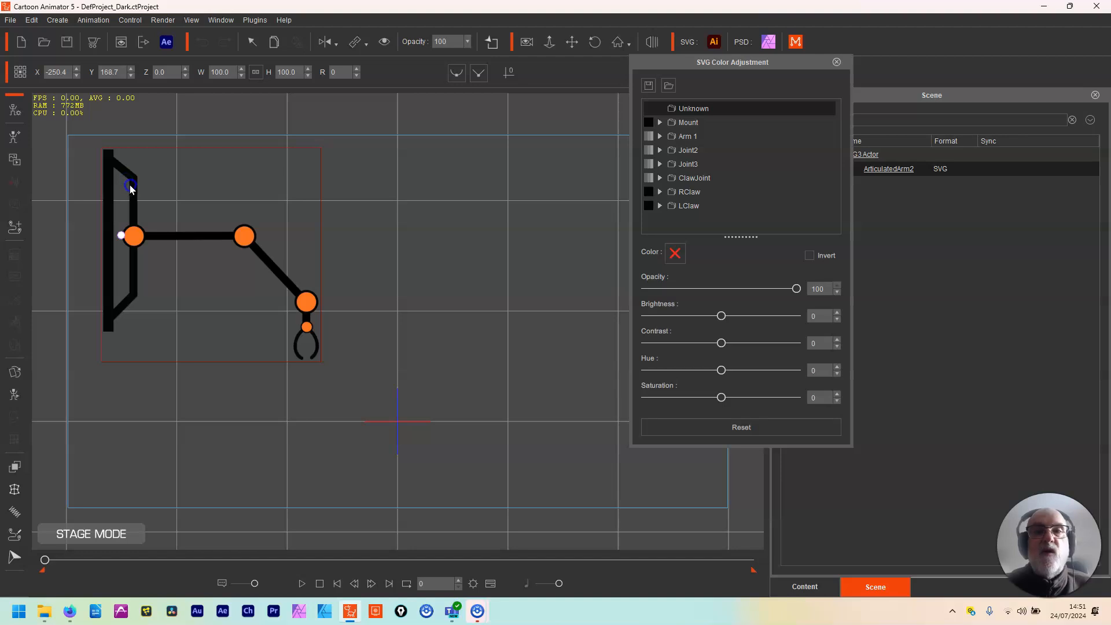
# Step: Recolour Group(0) inside the Mount group to violet-blue #5500ff
pyautogui.click(661, 123)
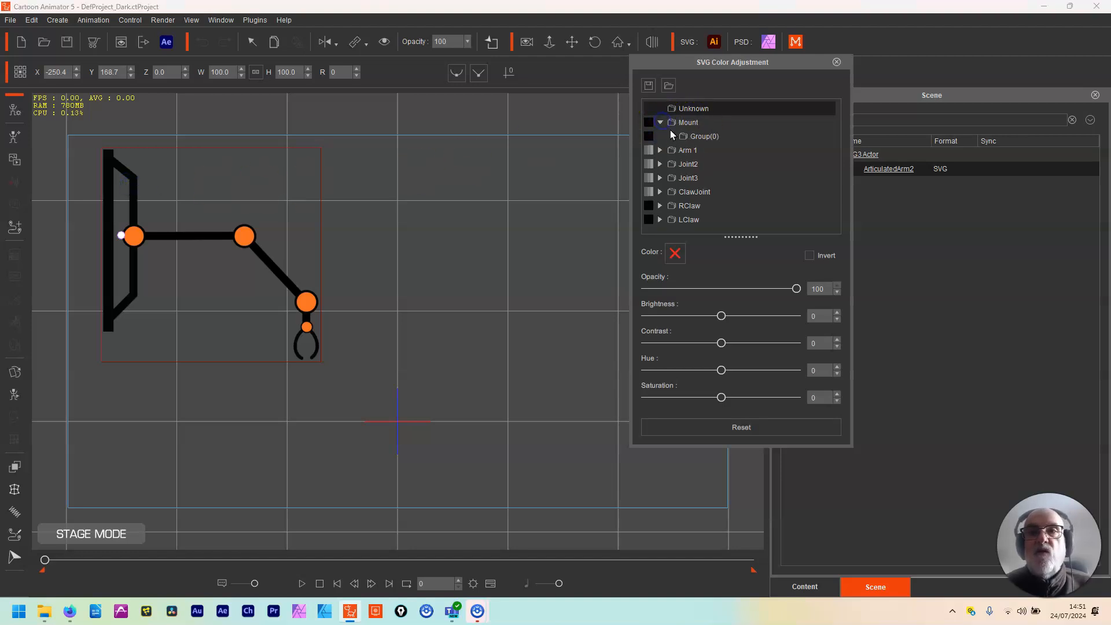
pyautogui.click(672, 135)
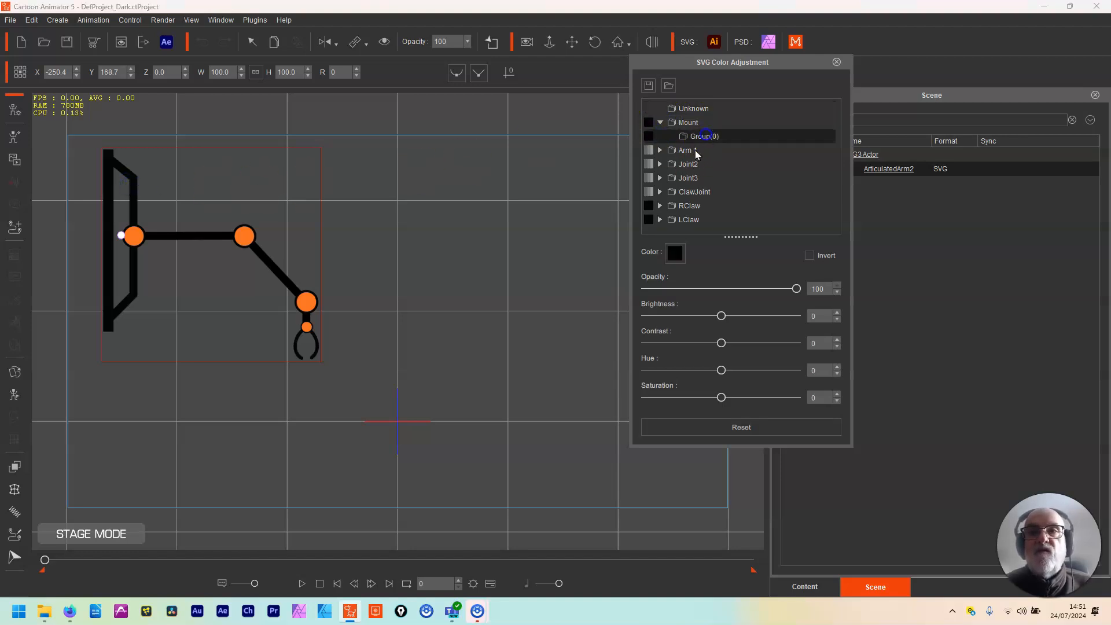
pyautogui.click(675, 253)
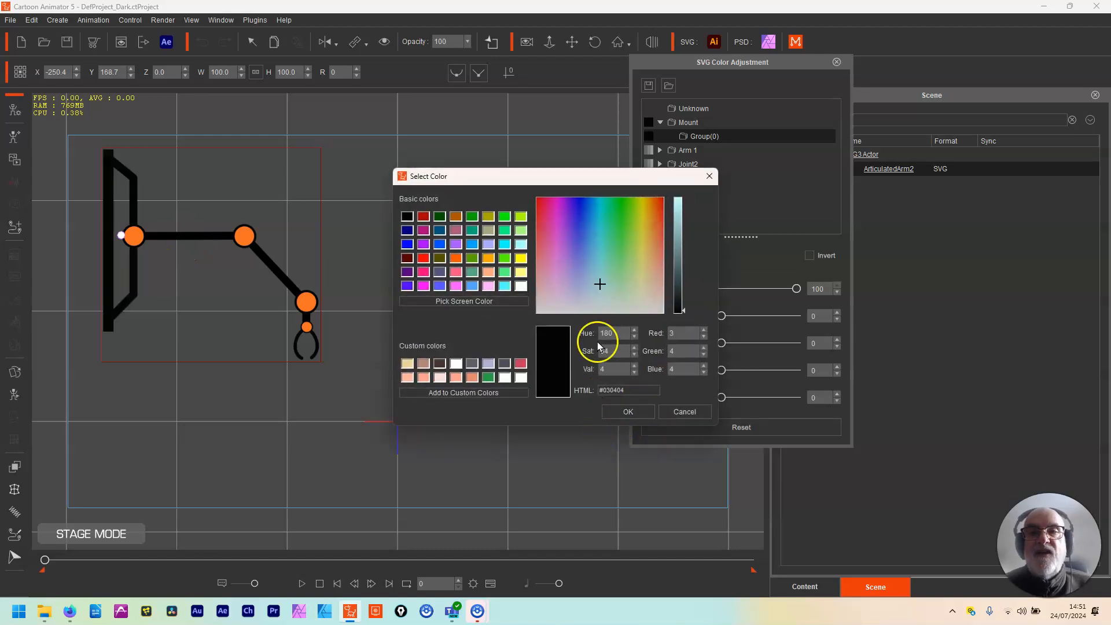
pyautogui.click(407, 285)
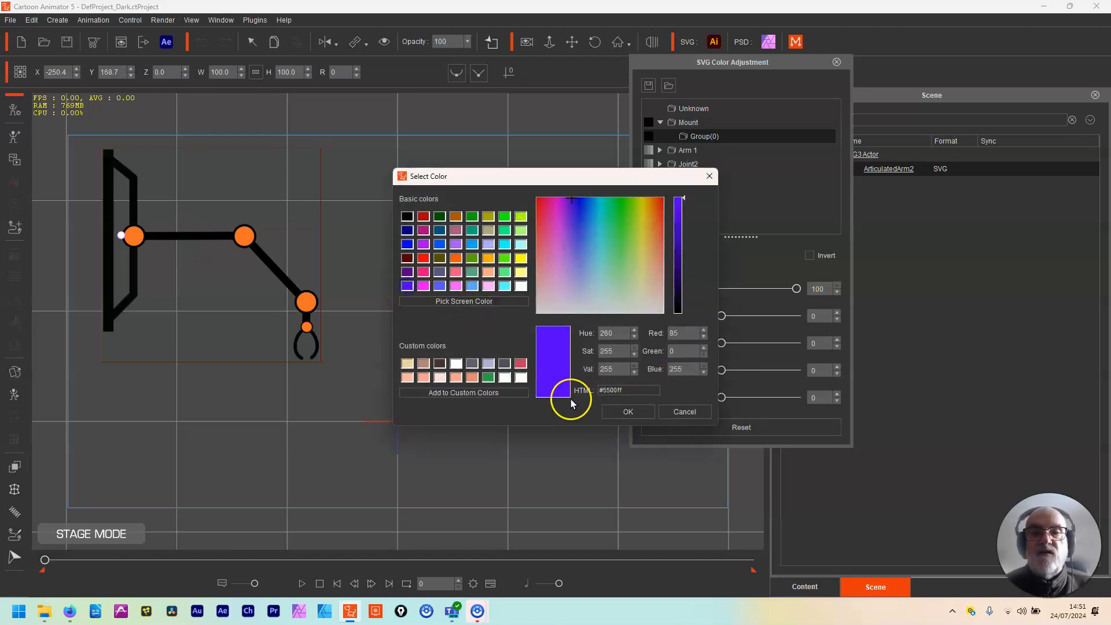
pyautogui.click(622, 410)
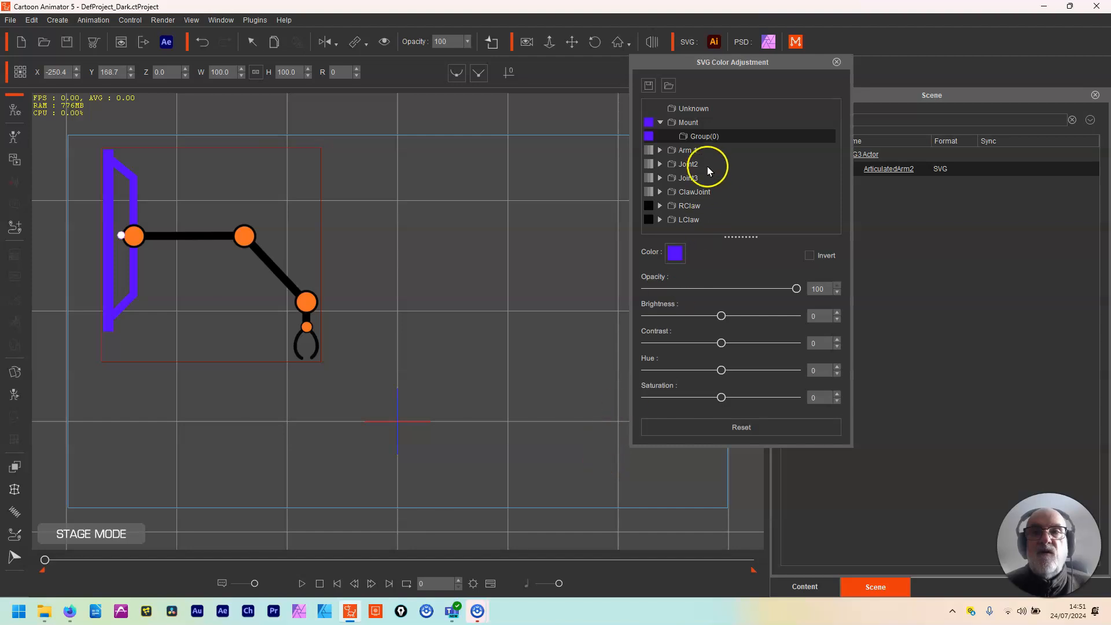
# Step: Recolour the Arm group inside Arm 1 to yellow #ffff00
pyautogui.click(693, 151)
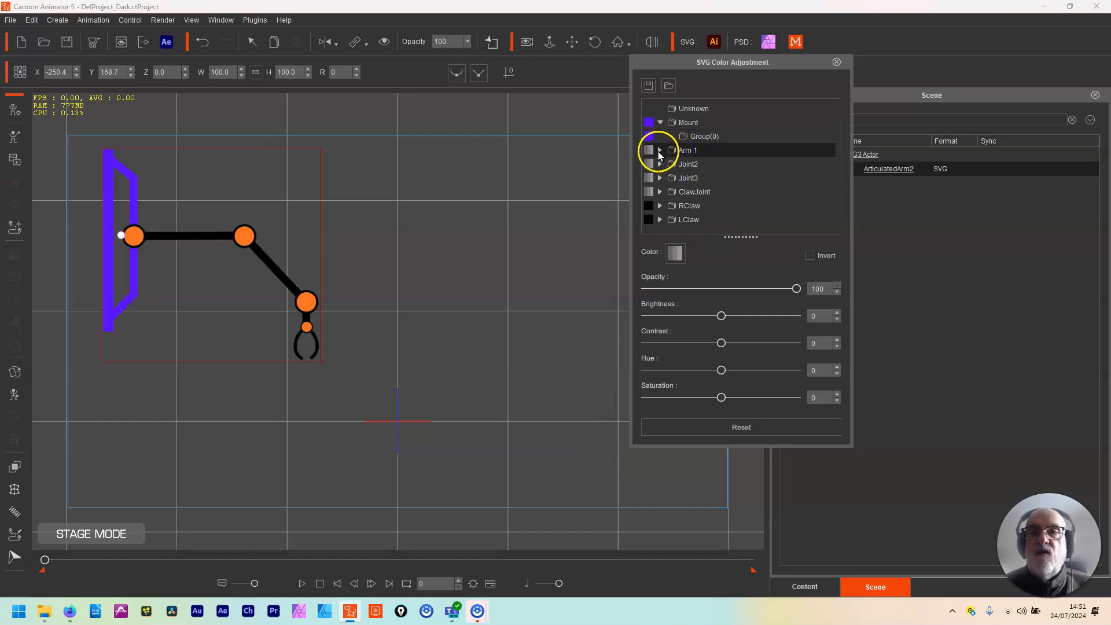
pyautogui.click(660, 151)
pyautogui.click(704, 165)
pyautogui.click(675, 253)
pyautogui.click(521, 258)
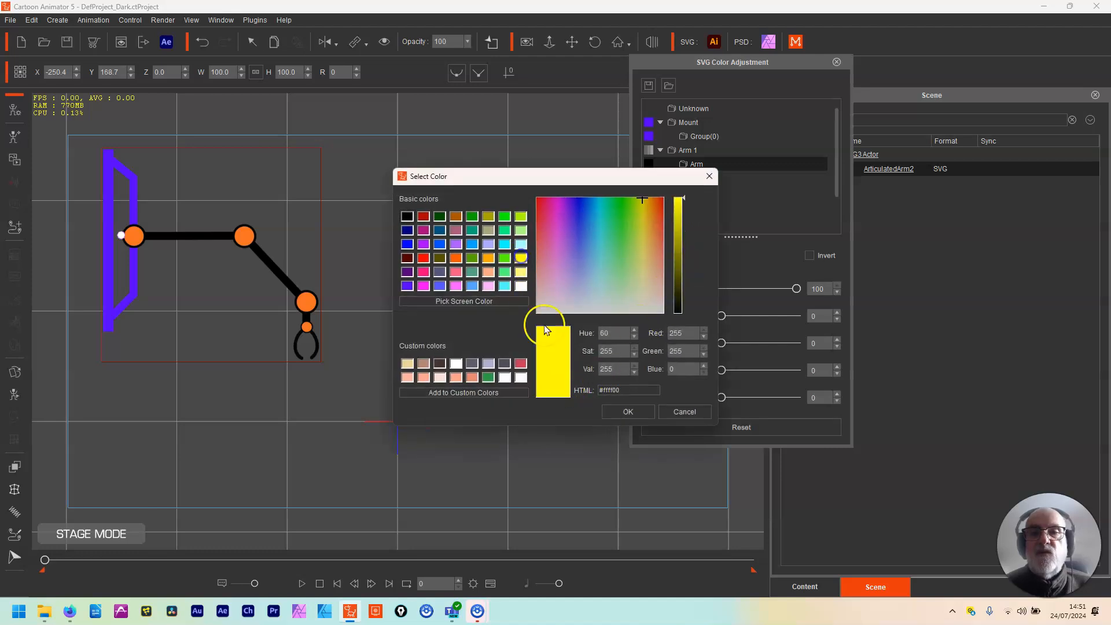
pyautogui.click(621, 412)
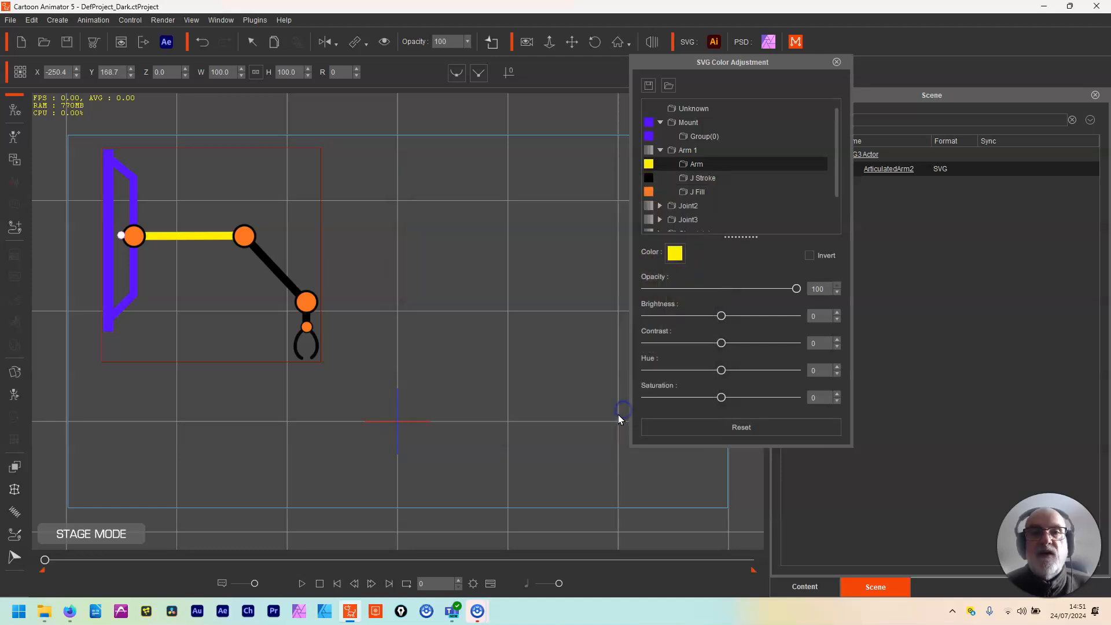
# Step: Recolour the J Stroke group inside Arm 1 to red #ff0000
pyautogui.click(708, 178)
pyautogui.click(675, 253)
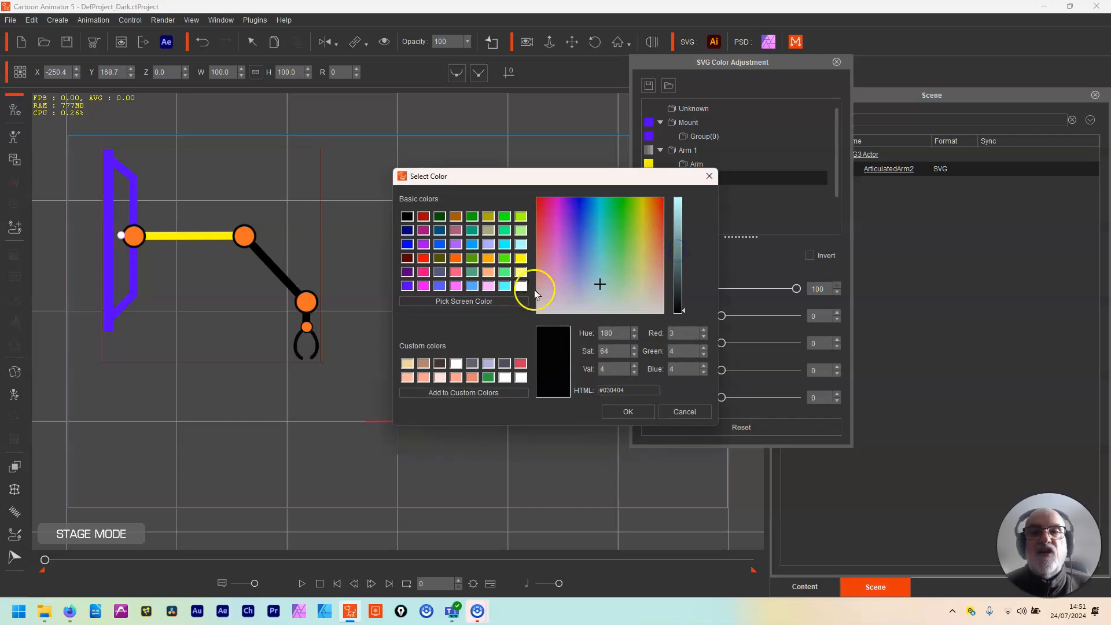
pyautogui.click(423, 258)
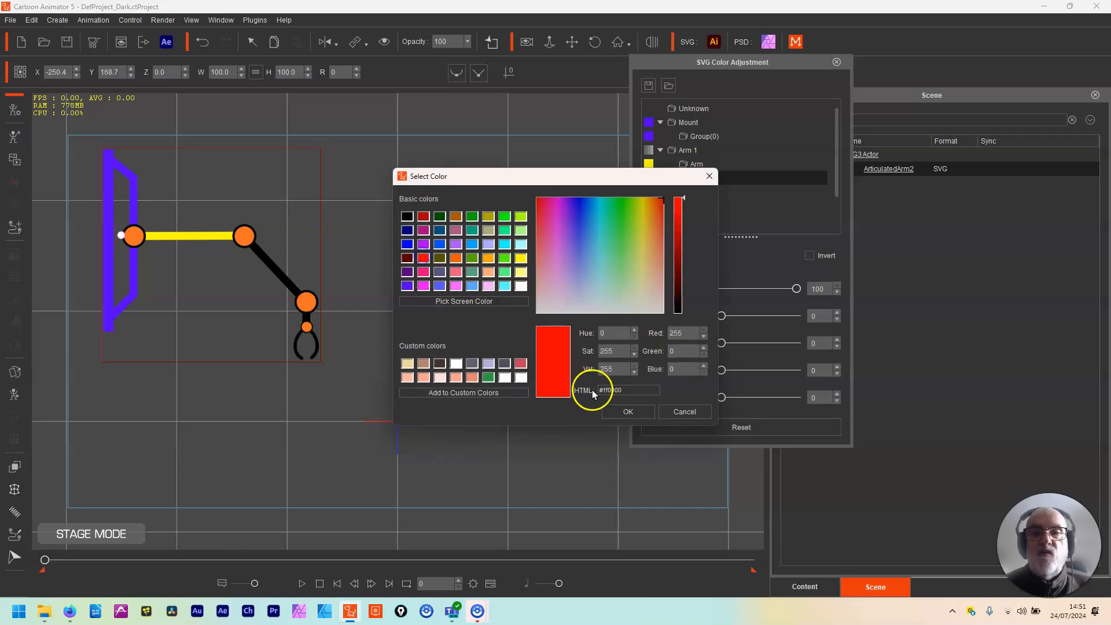
pyautogui.click(628, 413)
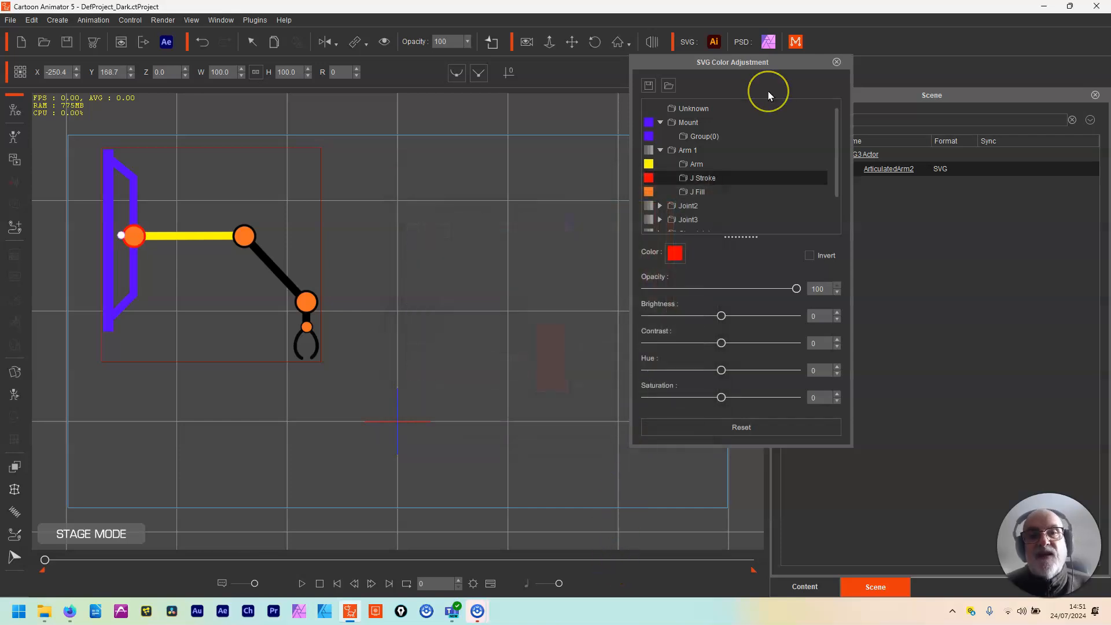
# Step: Close SVG Color Adjustment, delete the recoloured arm and import ArticulatedArm2.svg again from the Animated Arm Designer folder
pyautogui.click(836, 62)
pyautogui.press('Delete')
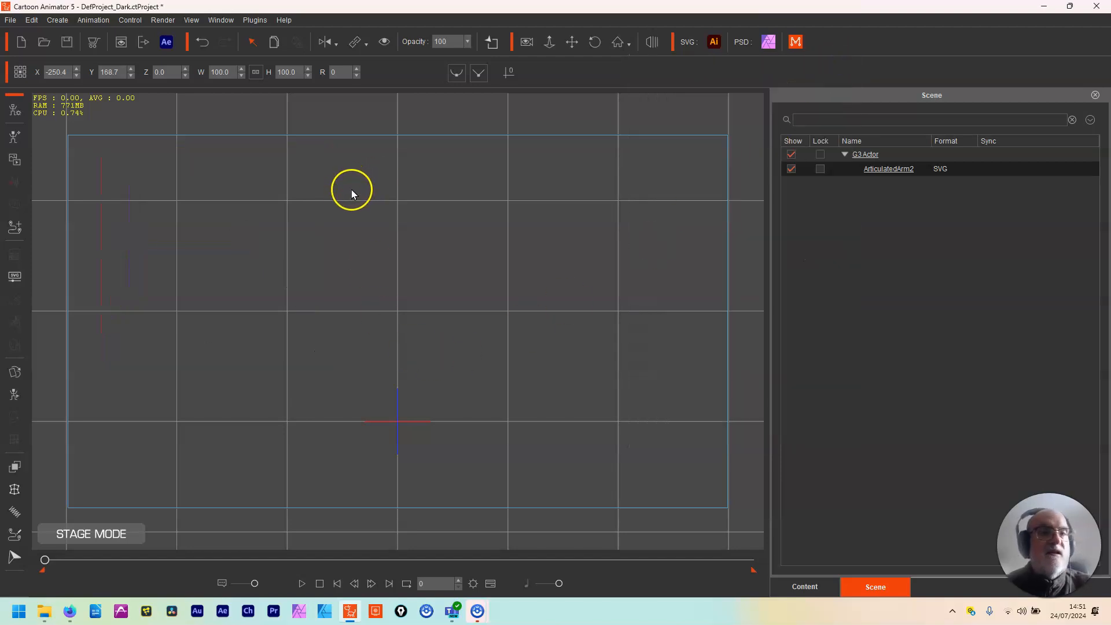
pyautogui.click(44, 612)
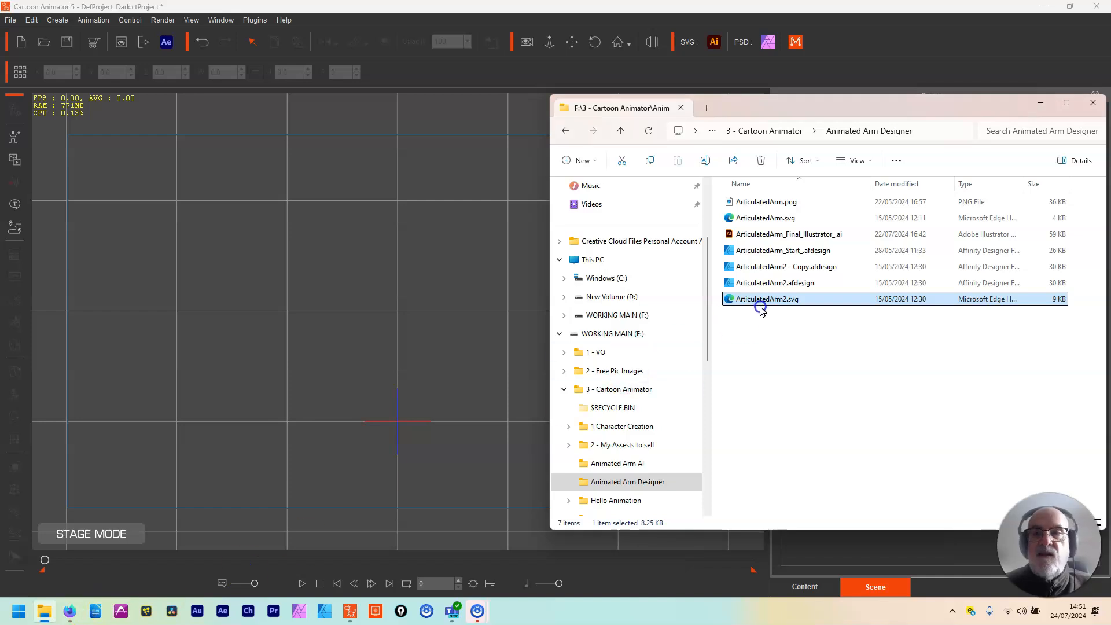
pyautogui.moveTo(770, 300); pyautogui.dragTo(358, 380)
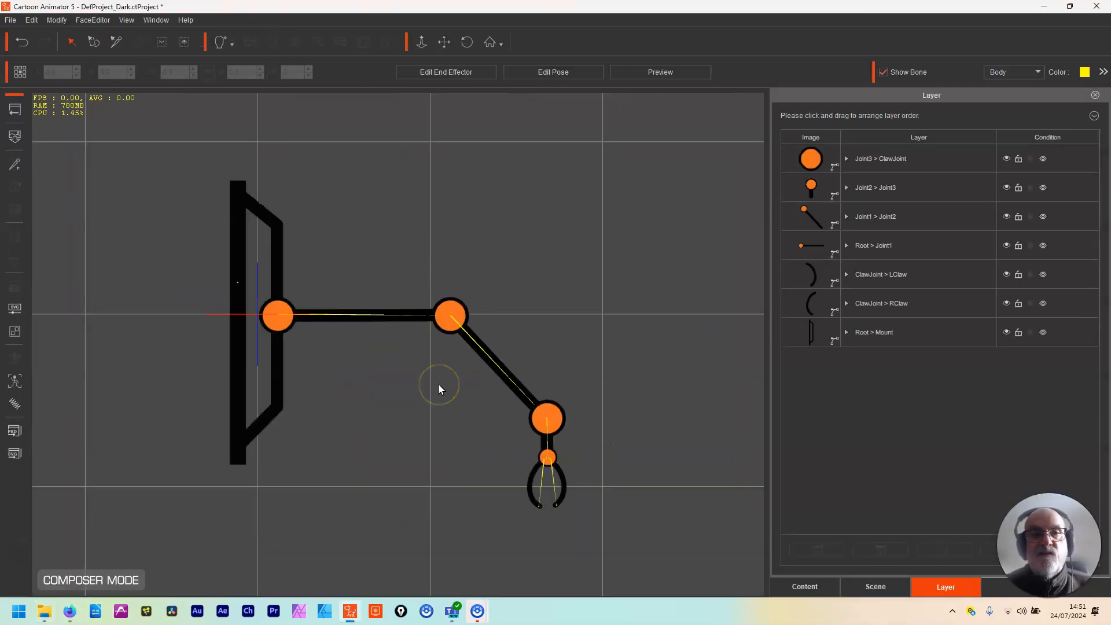
# Step: Start the SVG Group Editor for the arm with automatic grouping set to Group by Color
pyautogui.click(15, 333)
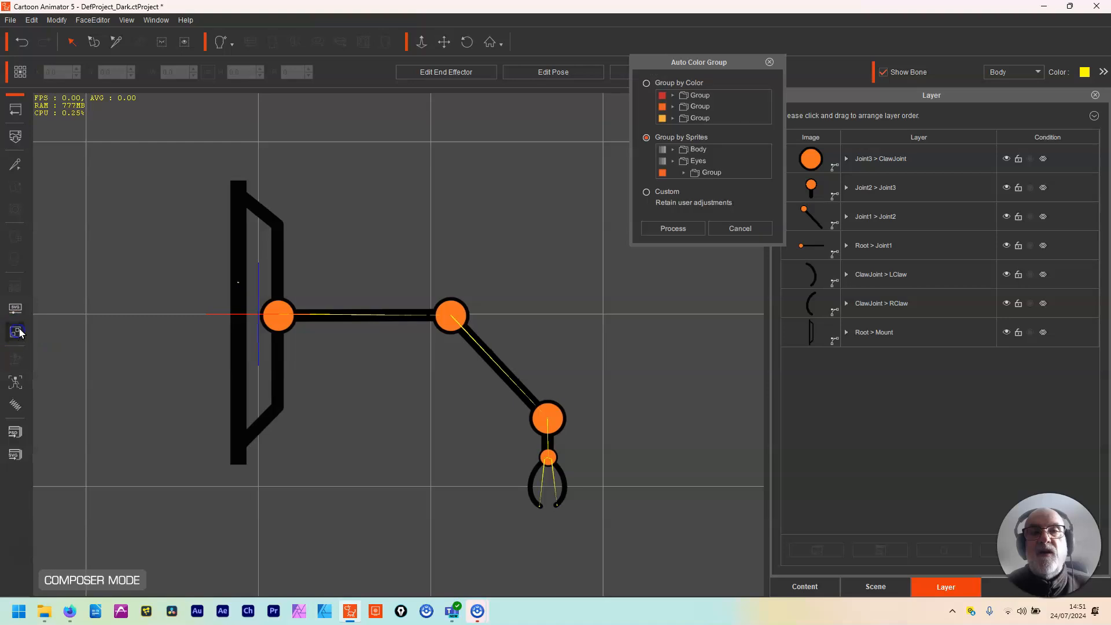
pyautogui.click(637, 91)
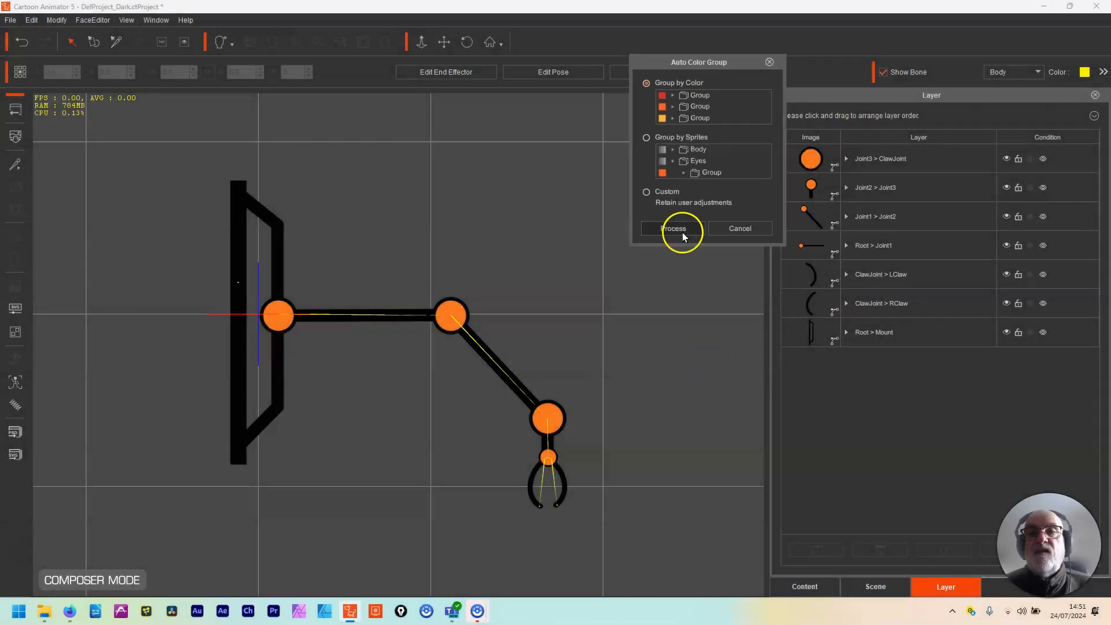
pyautogui.click(650, 473)
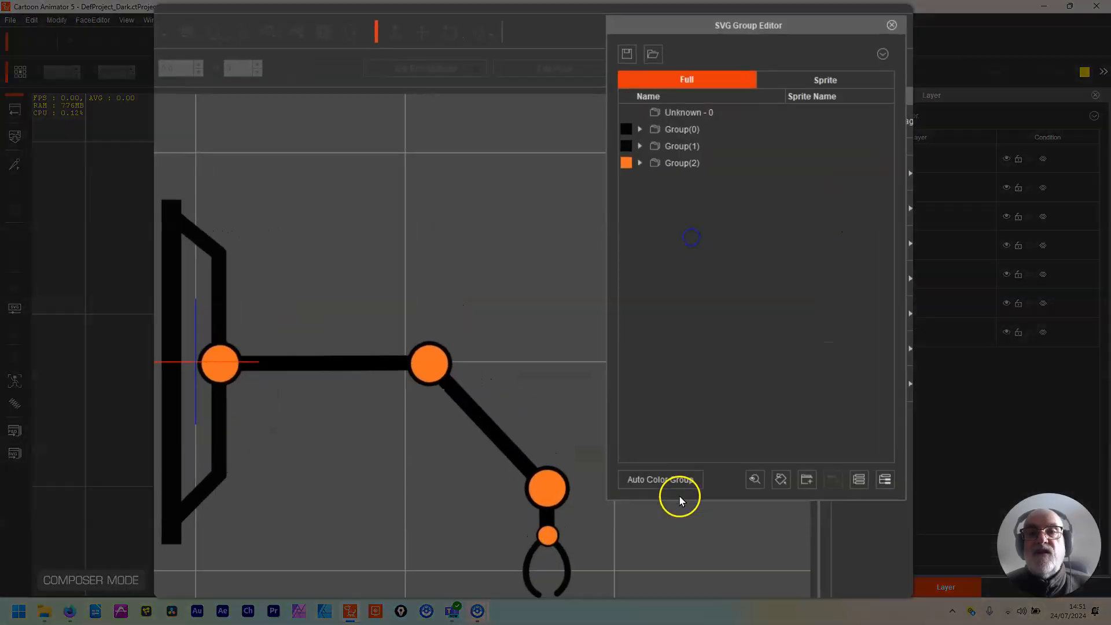
# Step: Check the black colour groups and rename Group(2), the orange joint circles, as JOint Fill
pyautogui.click(698, 131)
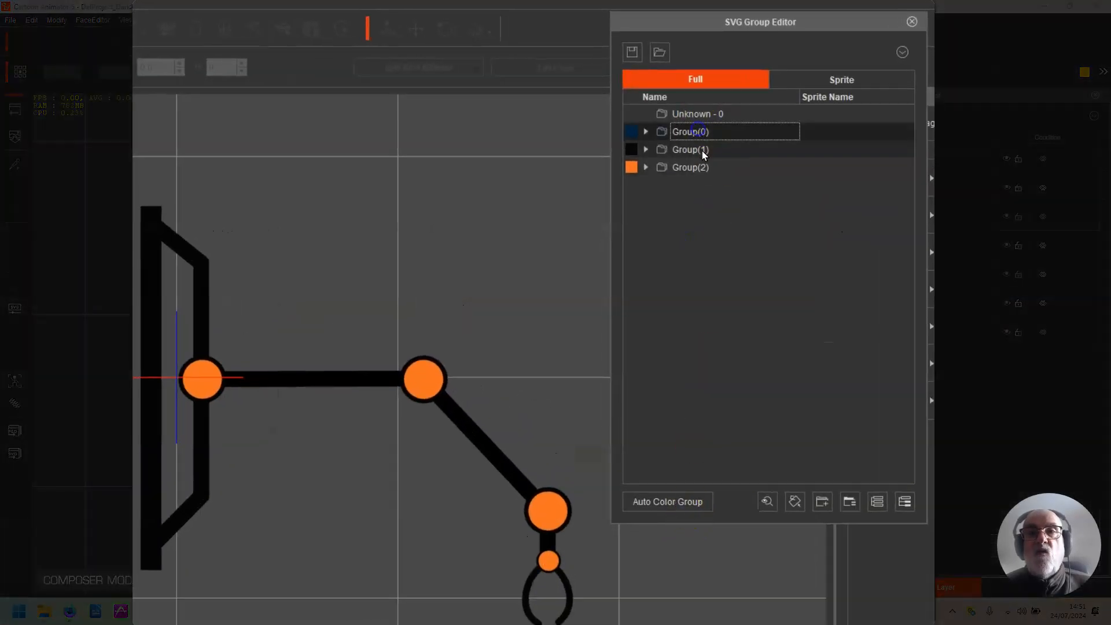
pyautogui.click(704, 150)
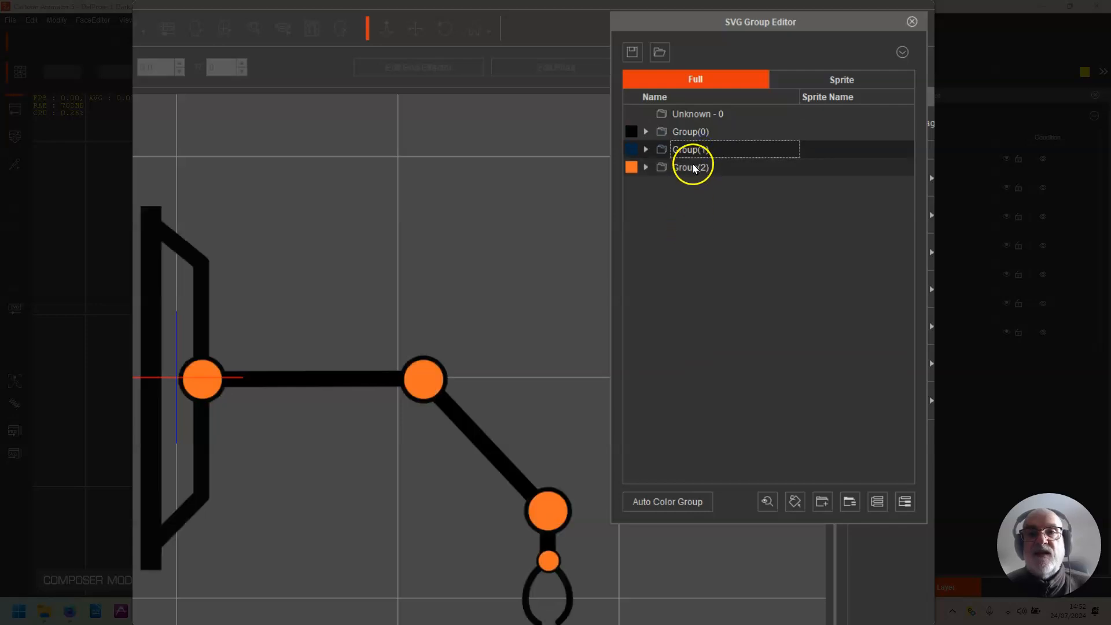
pyautogui.click(694, 169)
pyautogui.click(694, 167)
pyautogui.click(684, 169)
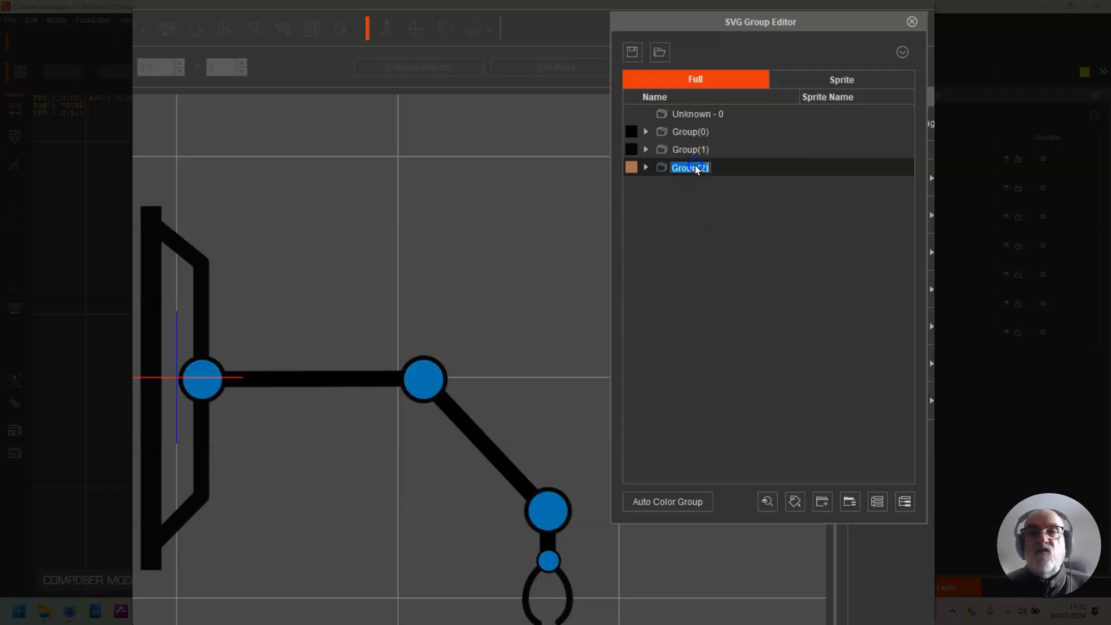
pyautogui.click(633, 136)
pyautogui.write('JOint Fill')
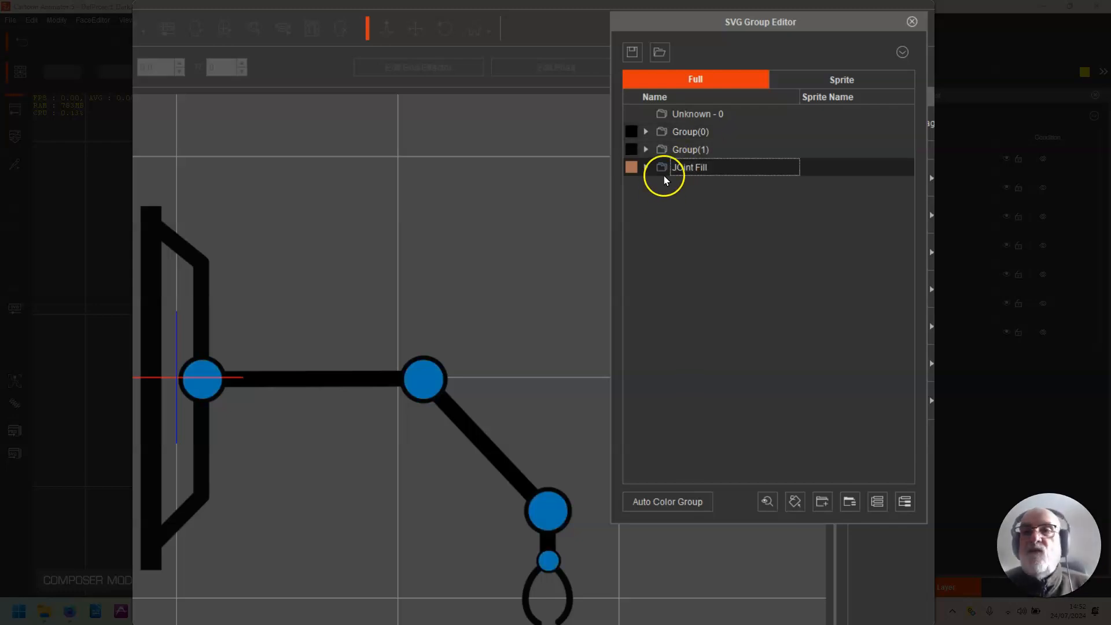
# Step: Expand Group(1) and add a new subgroup named Claws inside it
pyautogui.click(647, 148)
pyautogui.click(709, 149)
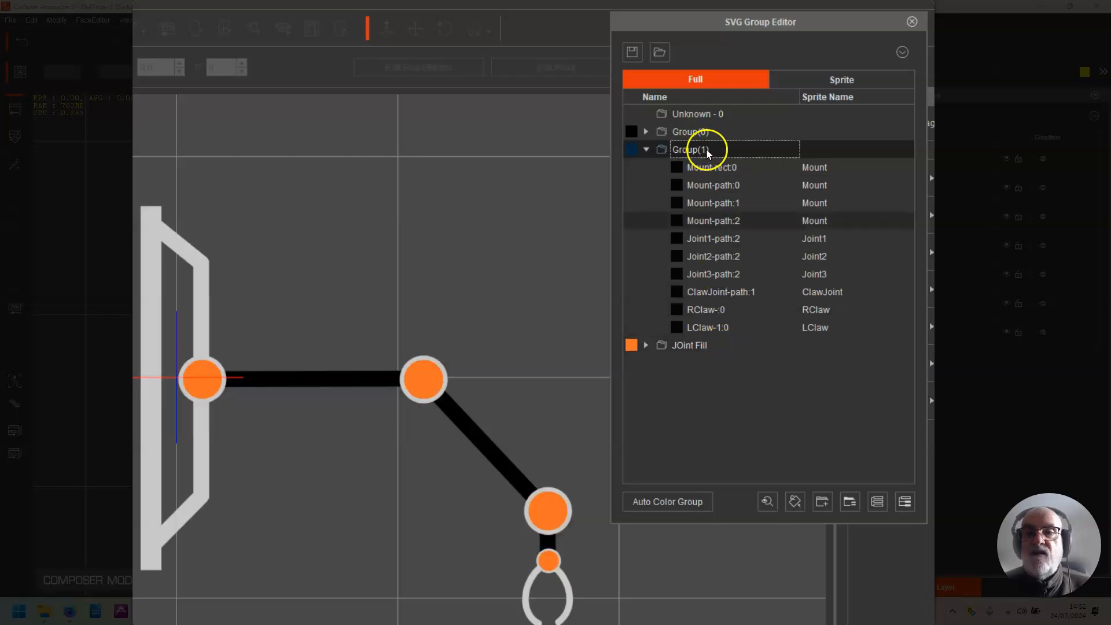
pyautogui.click(823, 502)
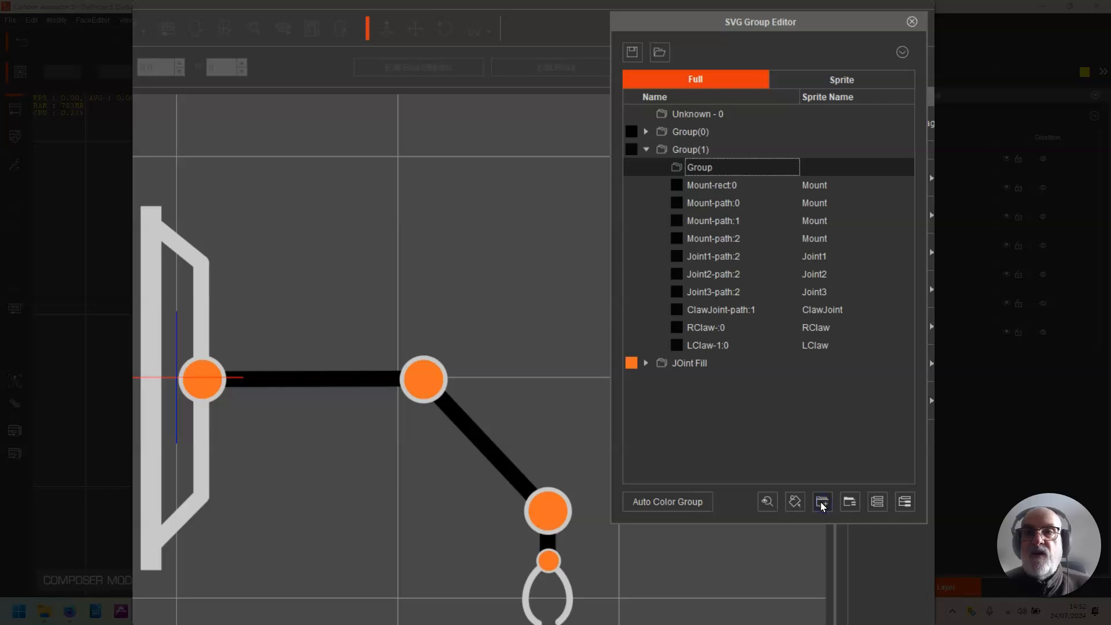
pyautogui.doubleClick(722, 166)
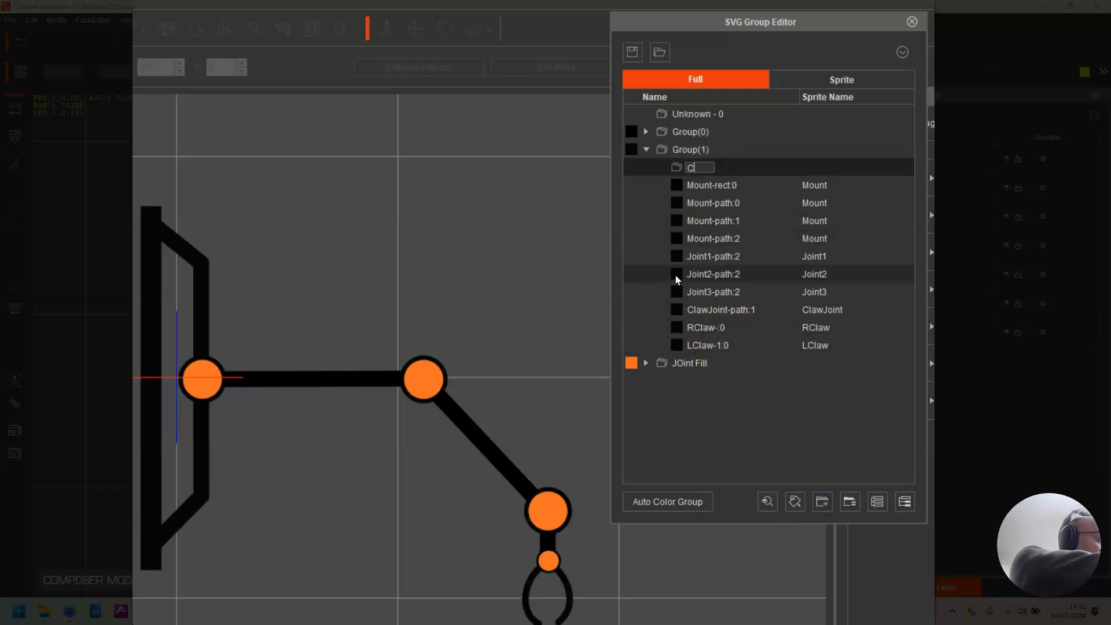
pyautogui.press('Return')
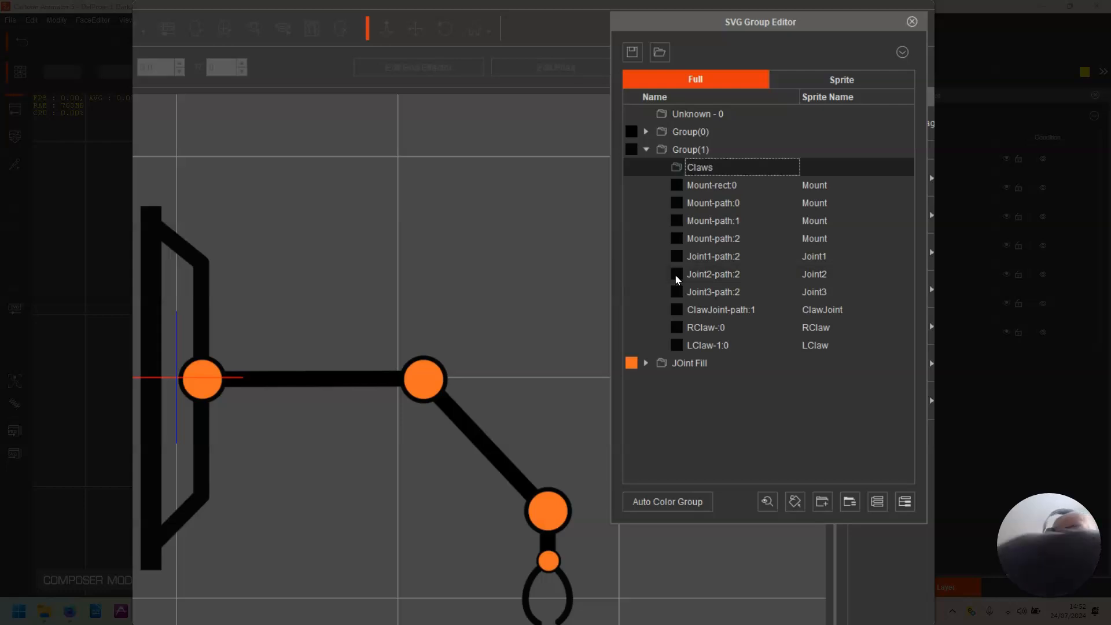
# Step: Put RClaw-:0 and LClaw-1:0 into the Claws group and place Claws as a top-level group below JOint Fill
pyautogui.click(707, 327)
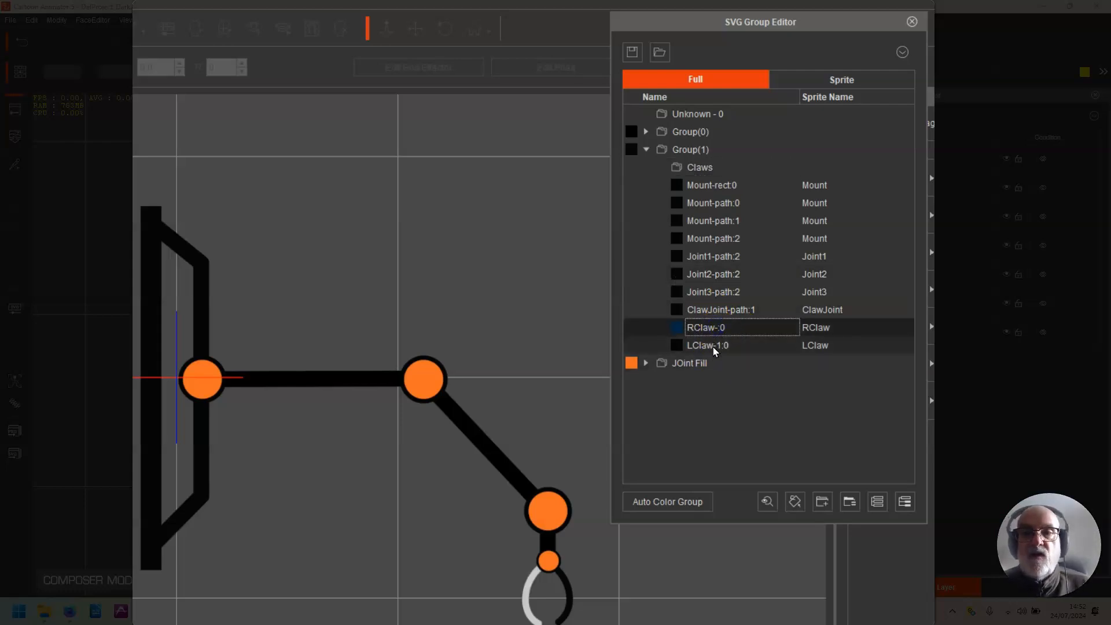
pyautogui.keyDown('shift'); pyautogui.click(716, 346); pyautogui.keyUp('shift')
pyautogui.moveTo(714, 327); pyautogui.dragTo(669, 388)
pyautogui.click(661, 168)
pyautogui.click(697, 167)
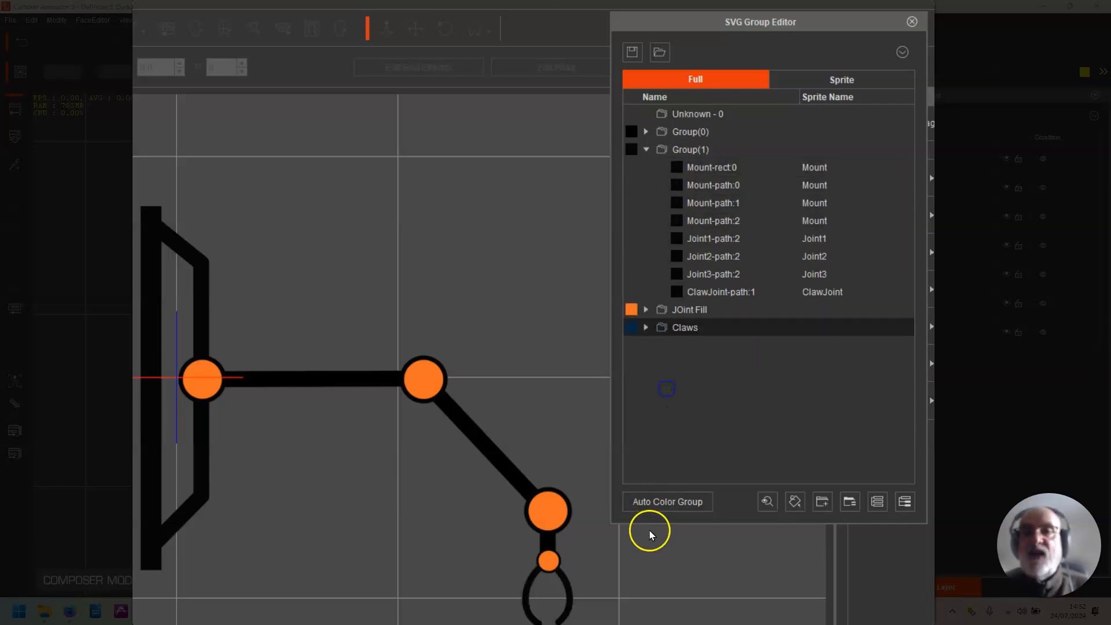
# Step: Add a new subgroup named J Stroke inside Group(1) for the joint outlines
pyautogui.click(718, 238)
pyautogui.keyDown('shift'); pyautogui.click(721, 275); pyautogui.keyUp('shift')
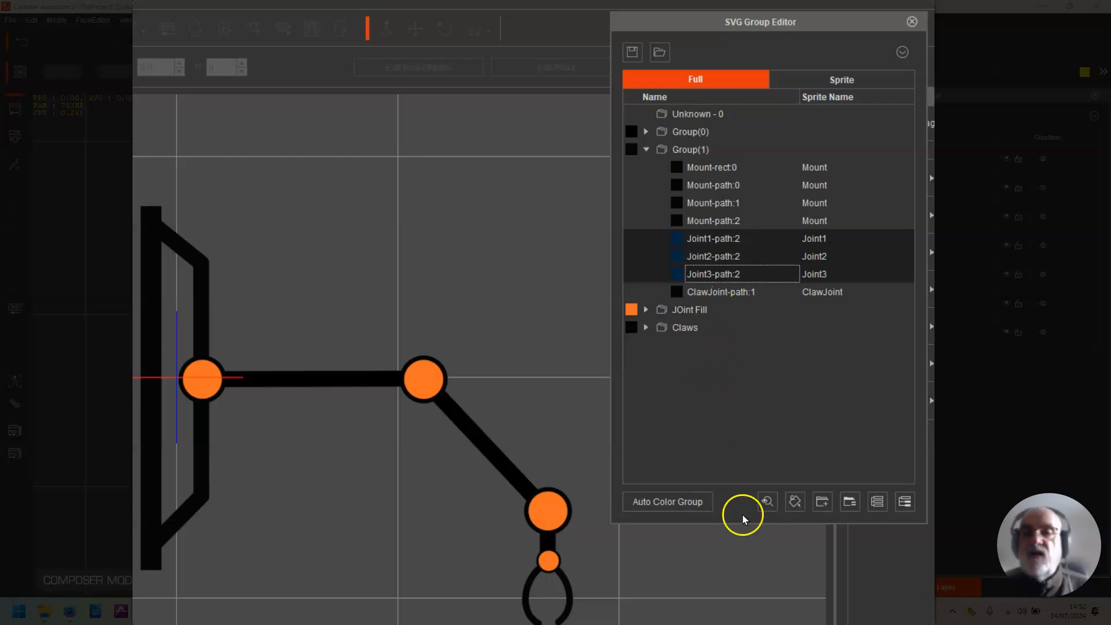
pyautogui.click(822, 503)
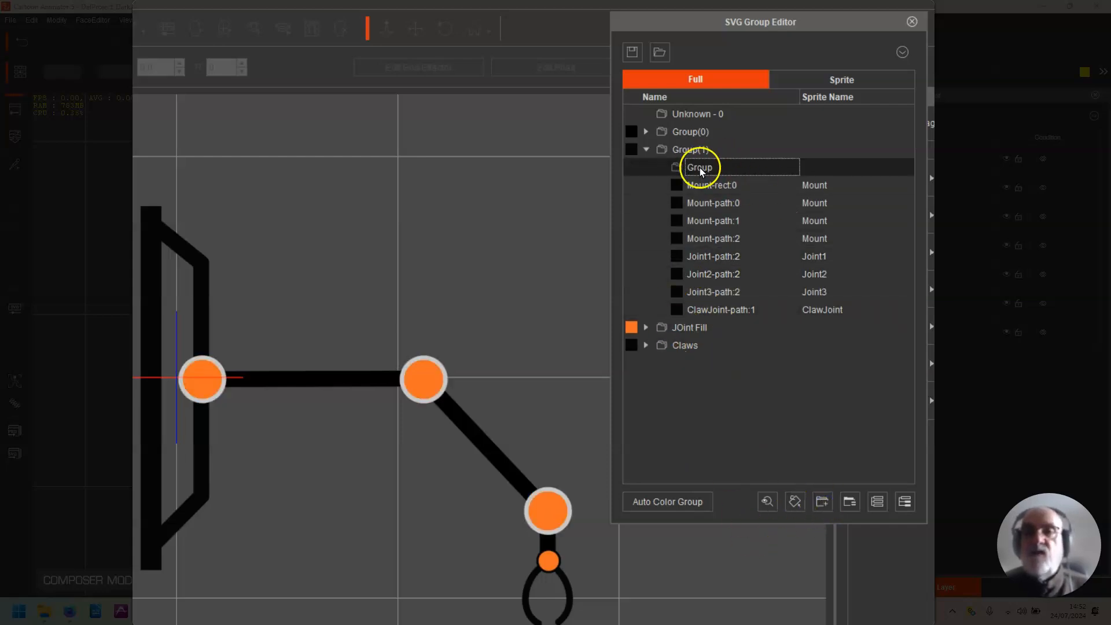
pyautogui.click(717, 168)
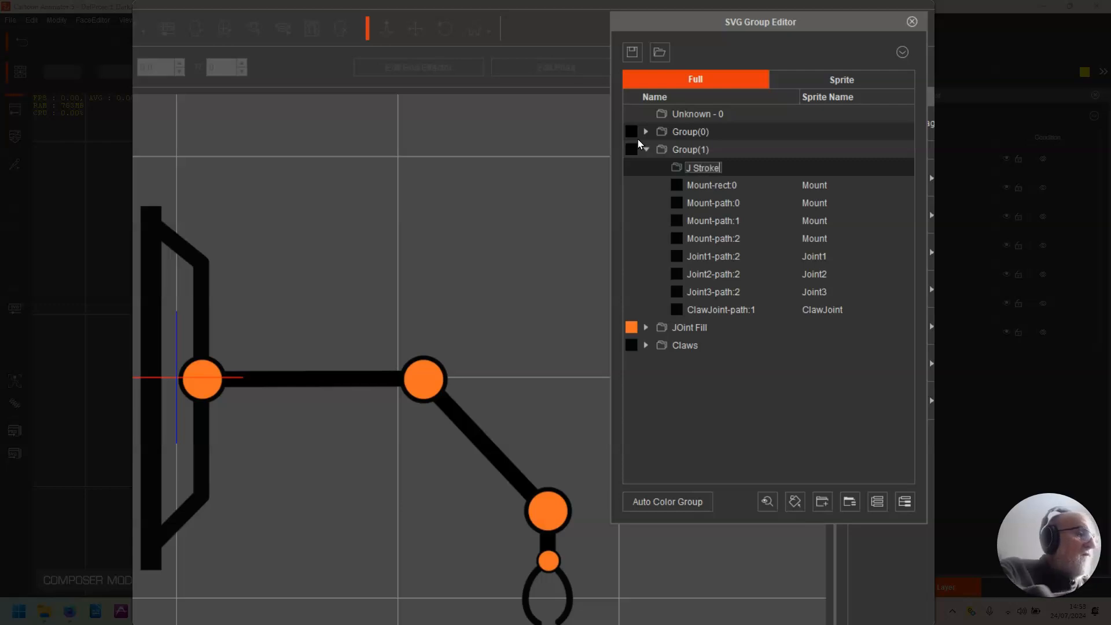
# Step: Put Joint1-path:2, Joint2-path:2 and Joint3-path:2 into J Stroke and place it as a top-level group below Claws
pyautogui.click(726, 254)
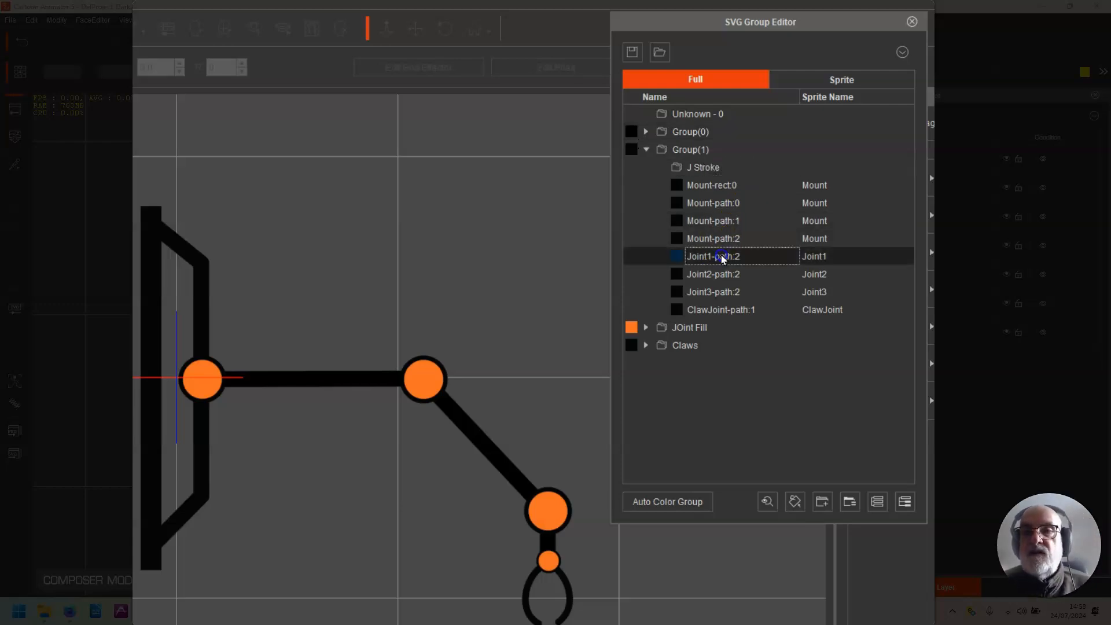
pyautogui.keyDown('ctrl'); pyautogui.click(723, 273); pyautogui.keyUp('ctrl')
pyautogui.keyDown('ctrl'); pyautogui.click(728, 291); pyautogui.keyUp('ctrl')
pyautogui.moveTo(729, 291)
pyautogui.mouseDown()
pyautogui.moveTo(711, 169)
pyautogui.moveTo(663, 339)
pyautogui.mouseUp()
pyautogui.click(683, 167)
pyautogui.click(661, 167)
pyautogui.click(690, 152)
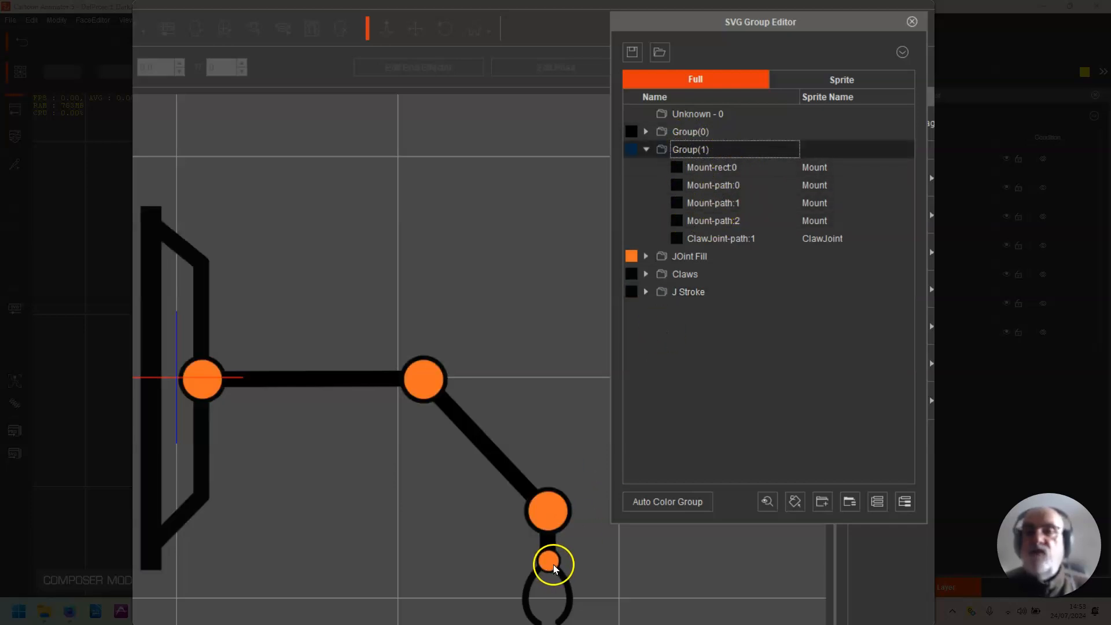
# Step: Expand J Stroke and move ClawJoint-path:1 from Group(1) into it
pyautogui.click(732, 240)
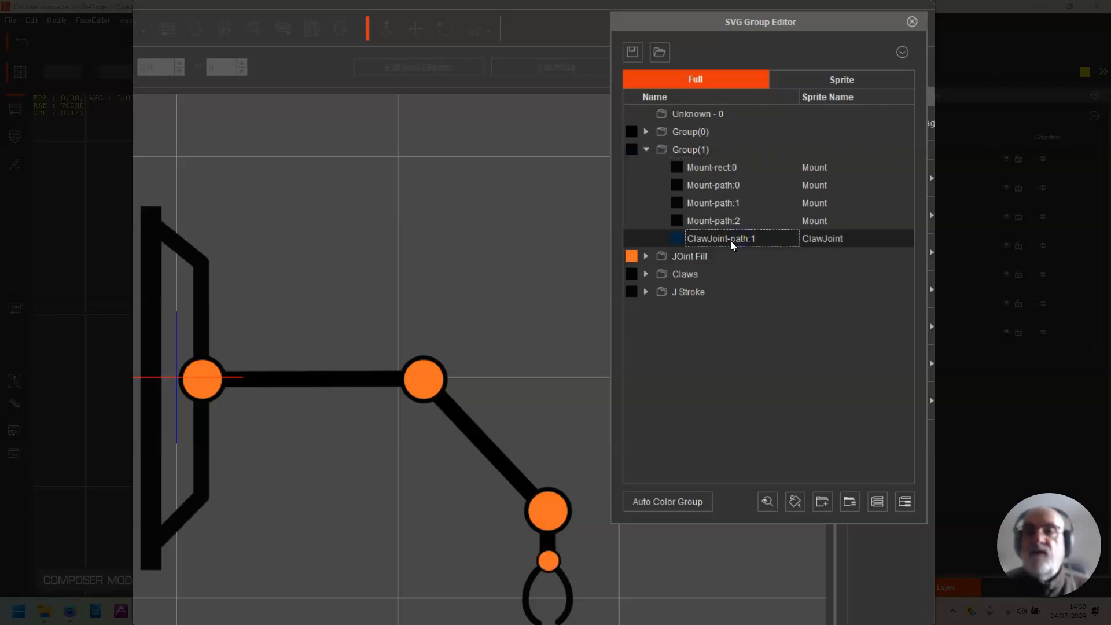
pyautogui.click(646, 292)
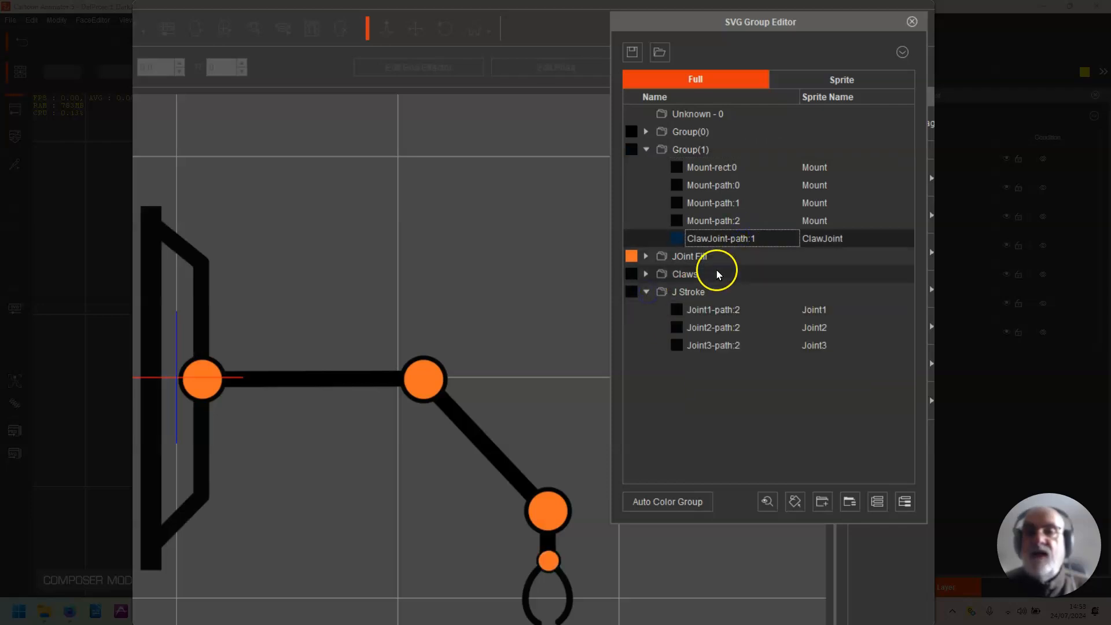
pyautogui.moveTo(743, 237); pyautogui.dragTo(729, 292)
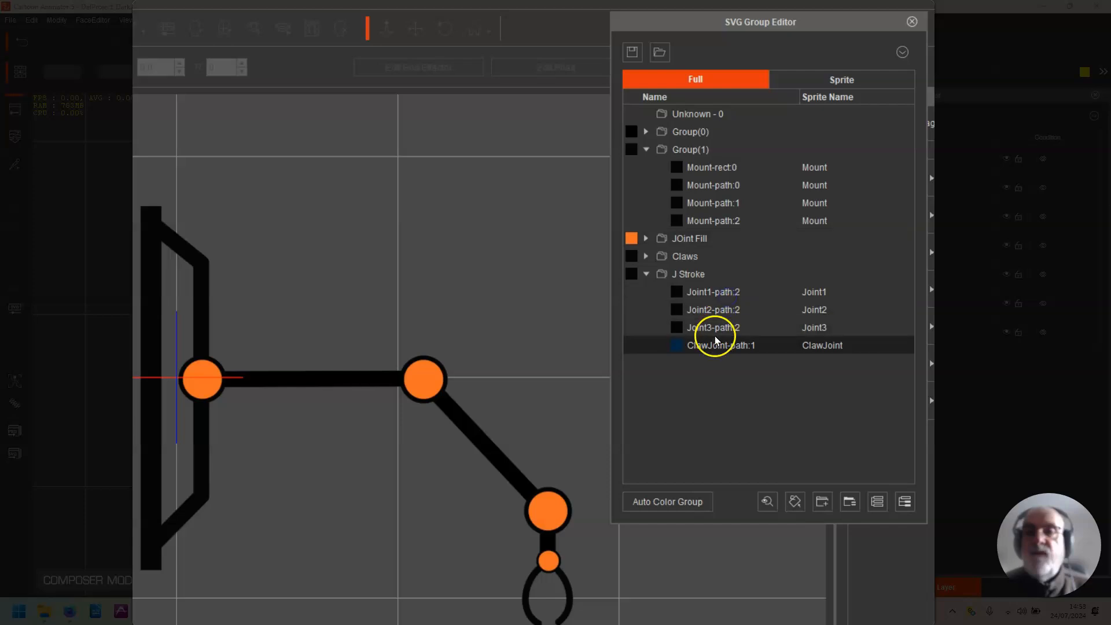
# Step: Collapse J Stroke, rename Group(1) as m for the mount shapes and collapse it too
pyautogui.click(654, 278)
pyautogui.click(699, 150)
pyautogui.doubleClick(699, 152)
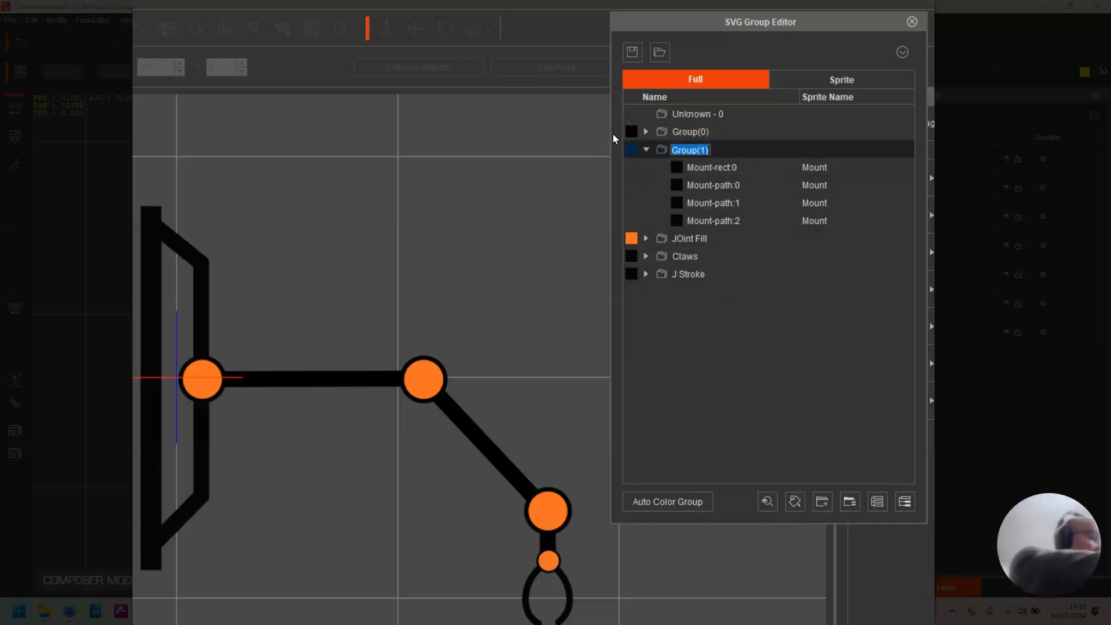
pyautogui.write('m')
pyautogui.press('Return')
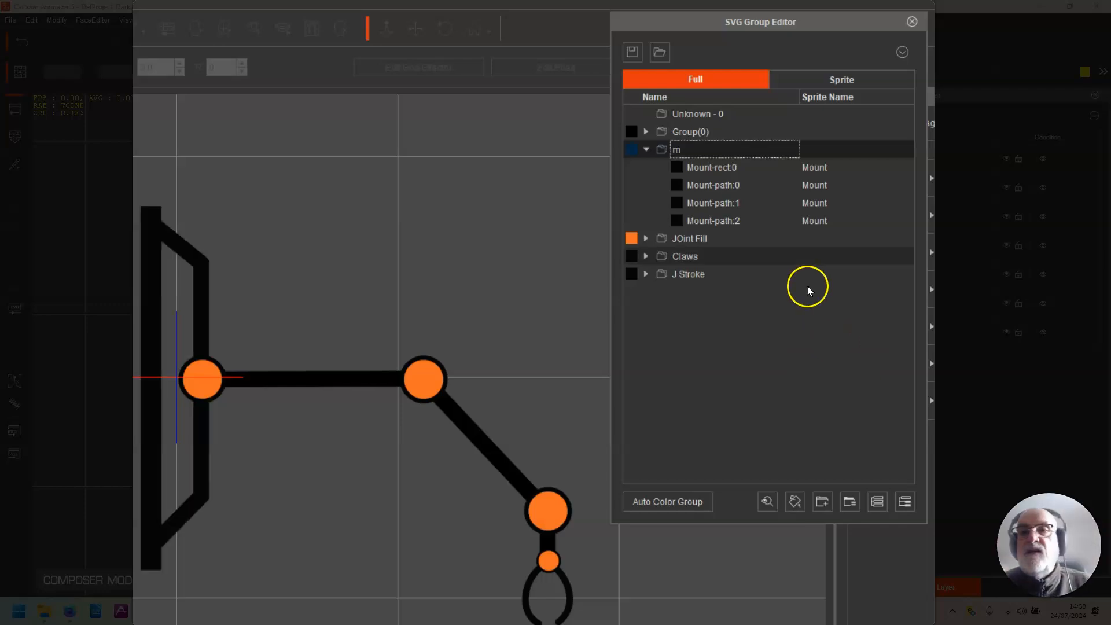
pyautogui.click(634, 151)
pyautogui.click(644, 151)
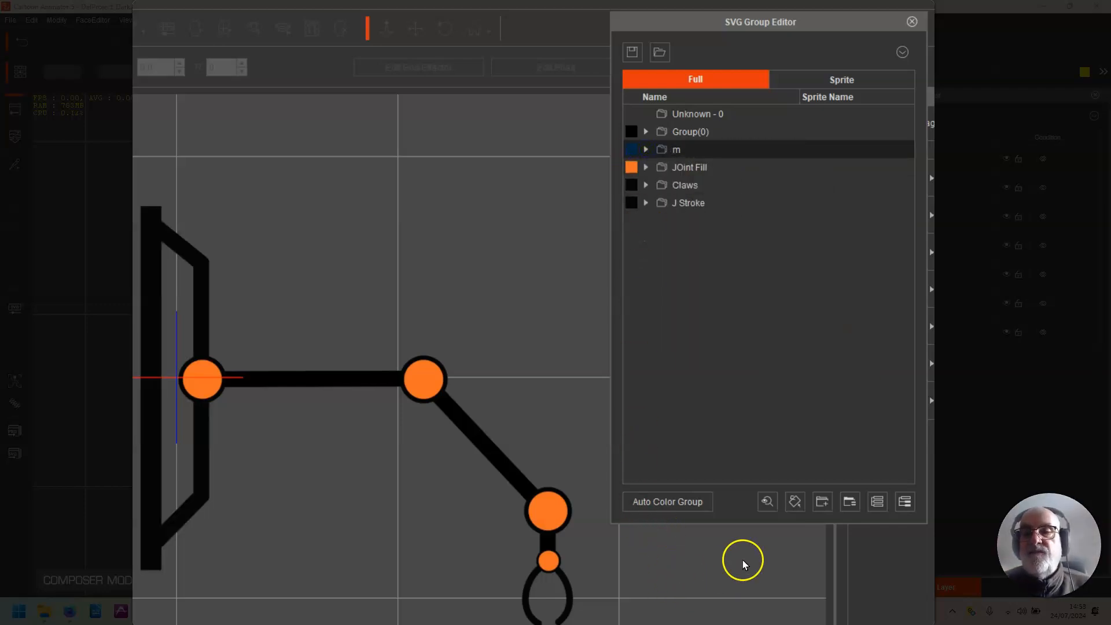
# Step: Leave the group editor for the stage and move the arm up and left to about X -133.1, Y 171.3
pyautogui.click(912, 22)
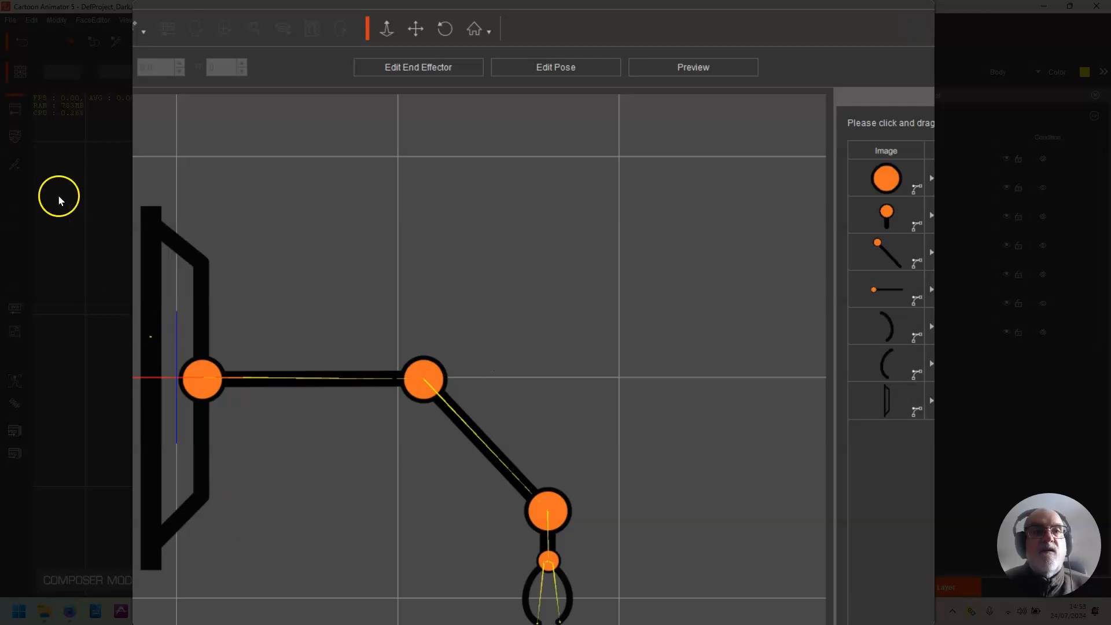
pyautogui.click(15, 112)
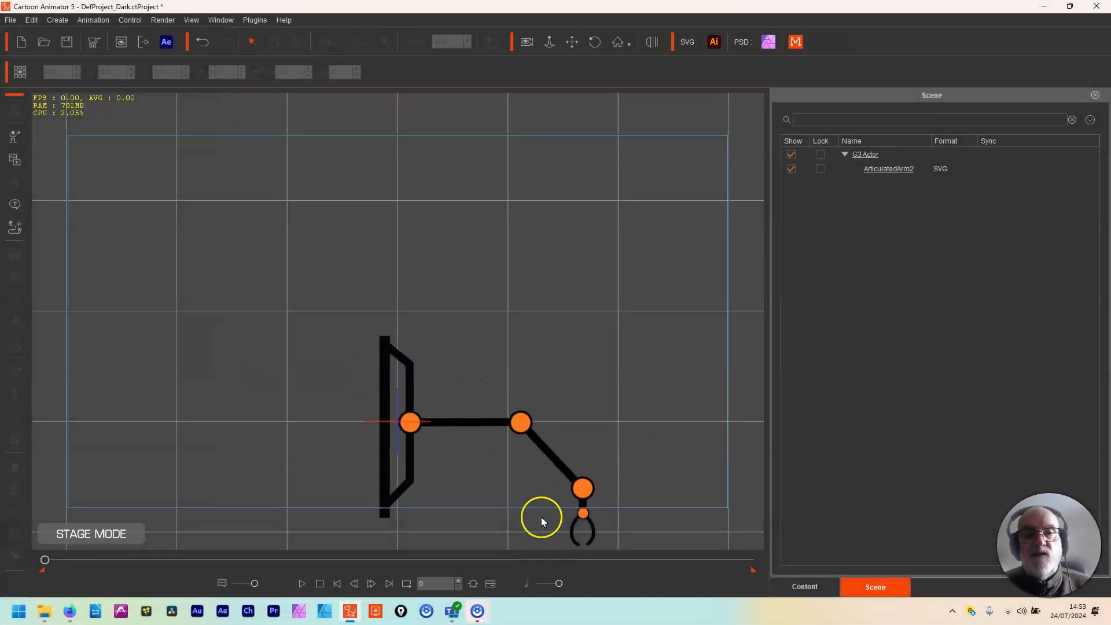
pyautogui.click(390, 516)
pyautogui.moveTo(491, 426); pyautogui.dragTo(344, 237)
# Step: Open SVG Color Adjustment for the arm and recolour Group(0) light blue
pyautogui.click(24, 282)
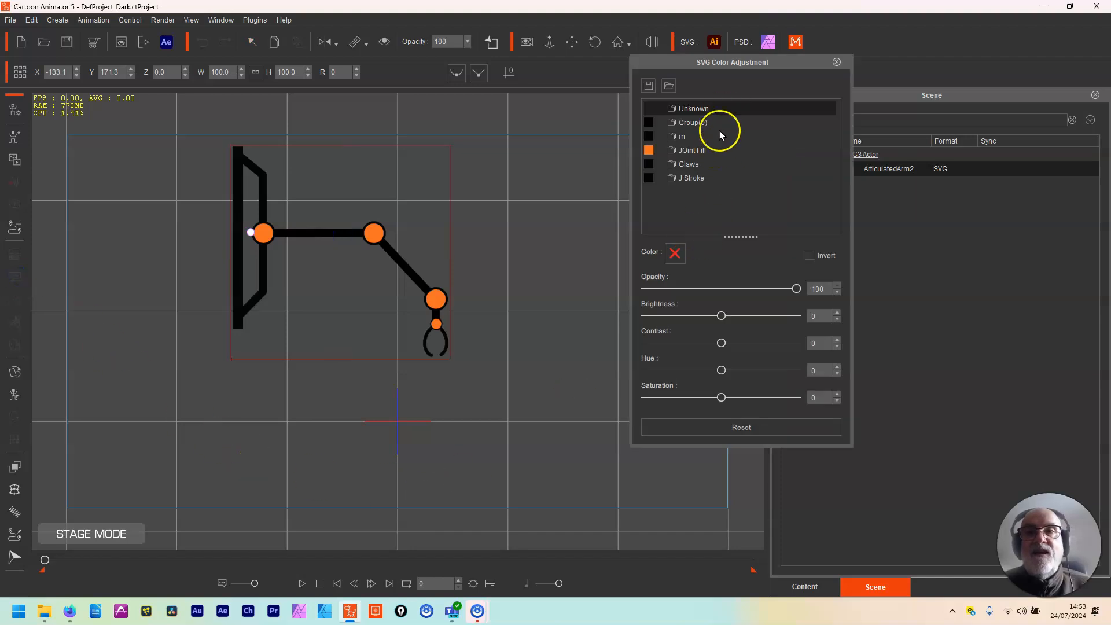
pyautogui.click(702, 123)
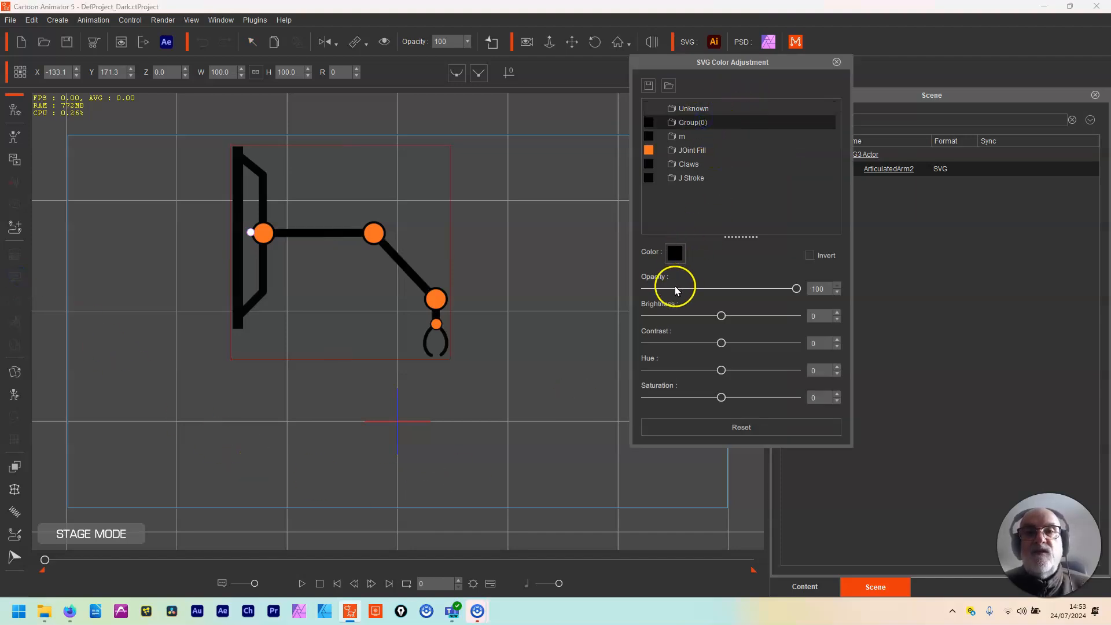
pyautogui.click(675, 253)
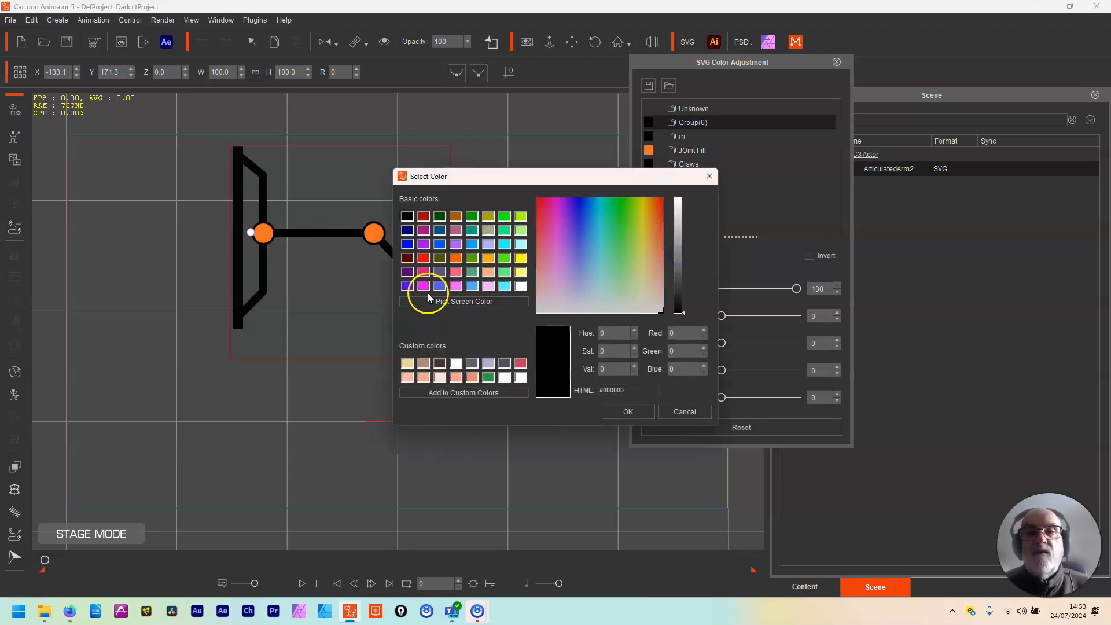
pyautogui.click(472, 287)
pyautogui.click(619, 413)
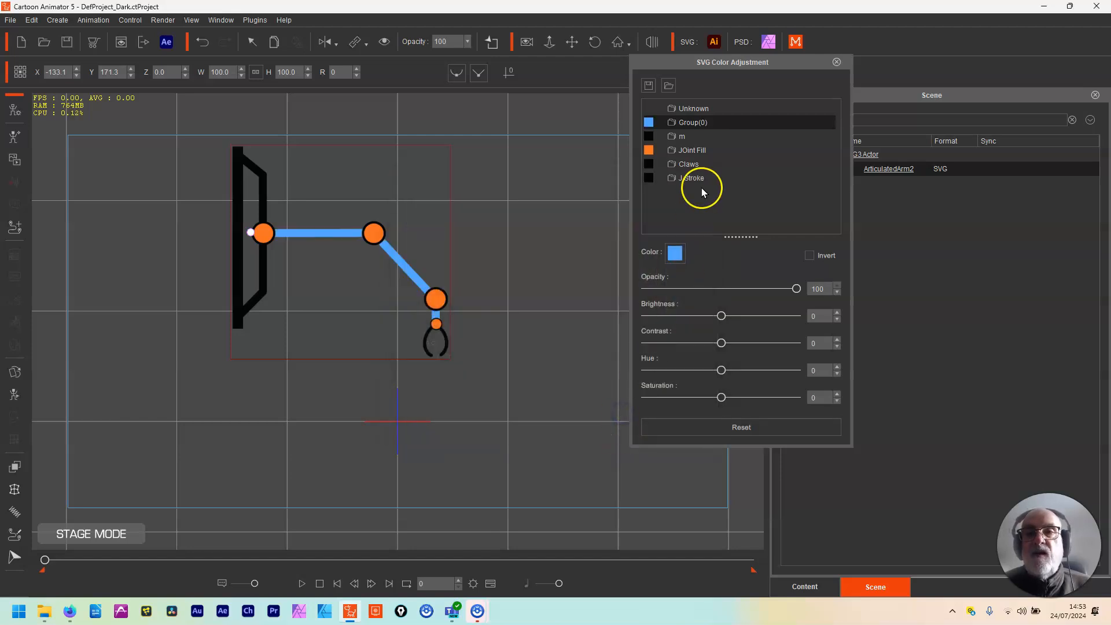
# Step: Recolour the JOint Fill group yellow
pyautogui.click(701, 152)
pyautogui.click(675, 253)
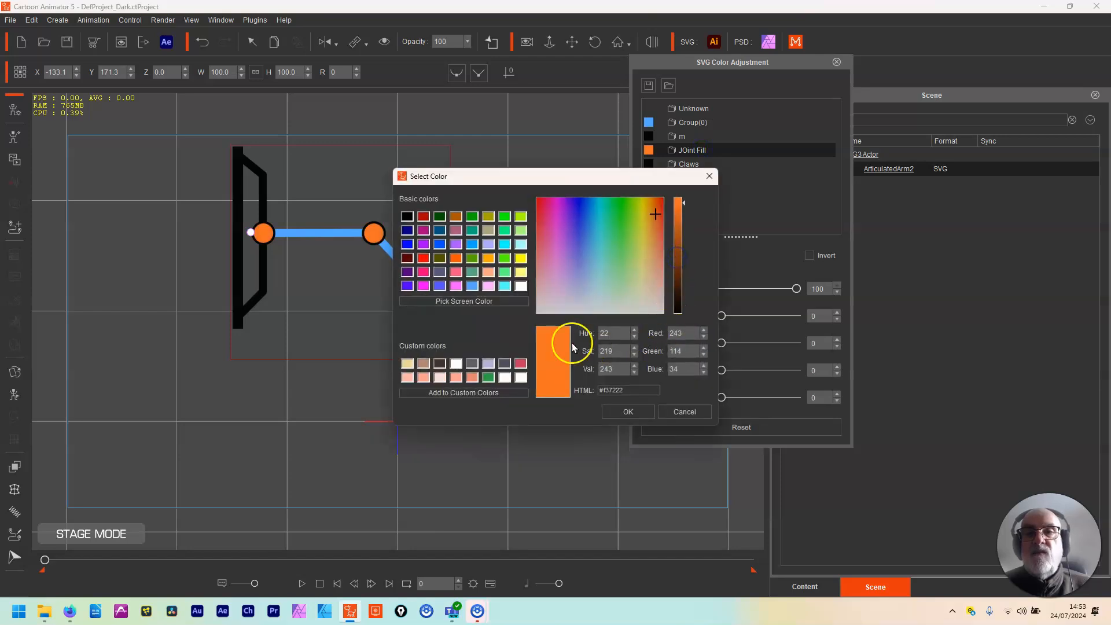
pyautogui.click(522, 258)
pyautogui.click(628, 411)
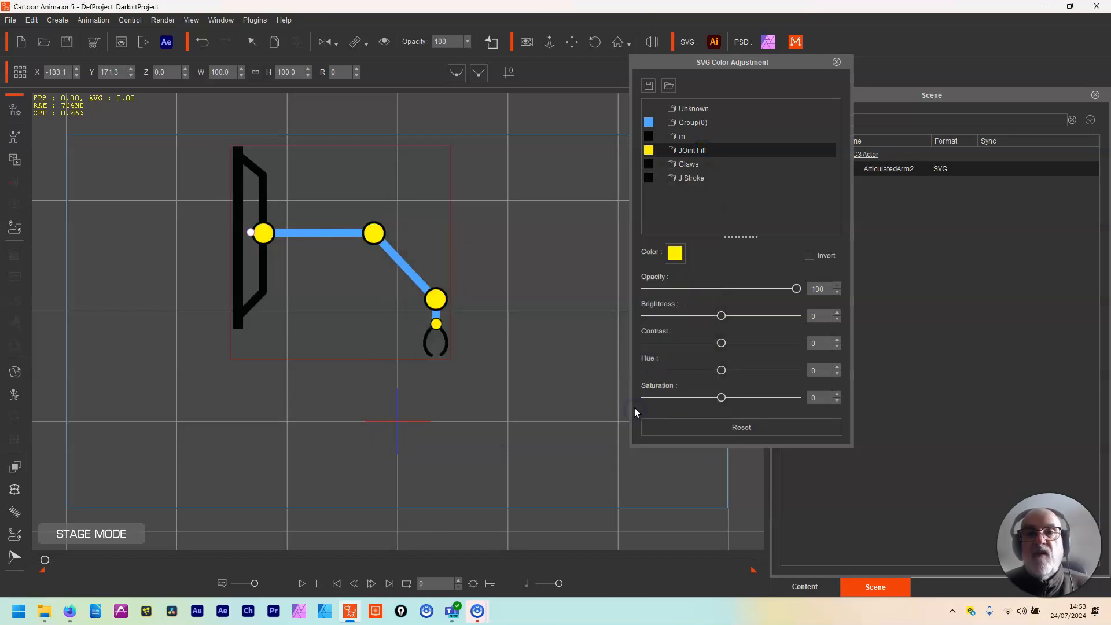
# Step: Recolour the Claws group white
pyautogui.click(698, 162)
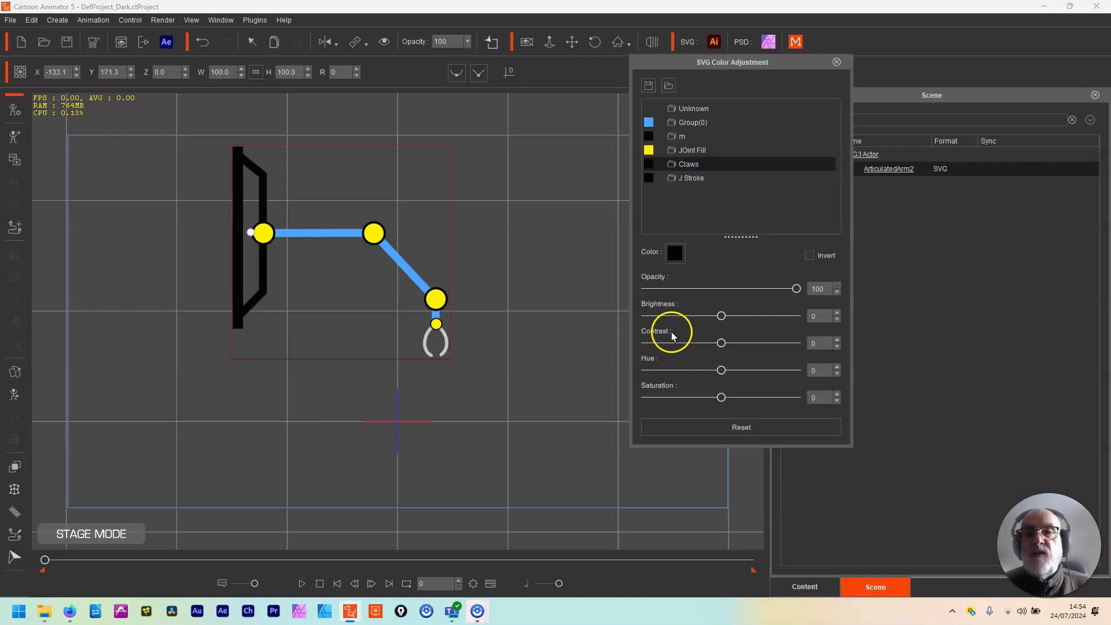
pyautogui.click(676, 253)
pyautogui.click(521, 377)
pyautogui.click(653, 412)
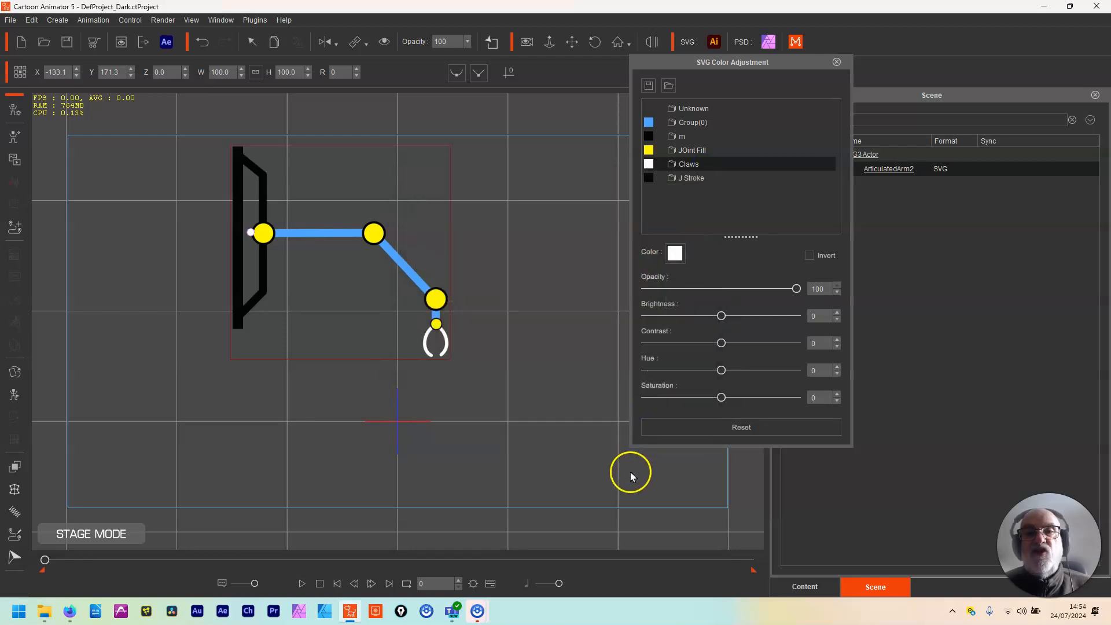
# Step: Recolour the J Stroke group magenta, #ff00ff
pyautogui.click(694, 178)
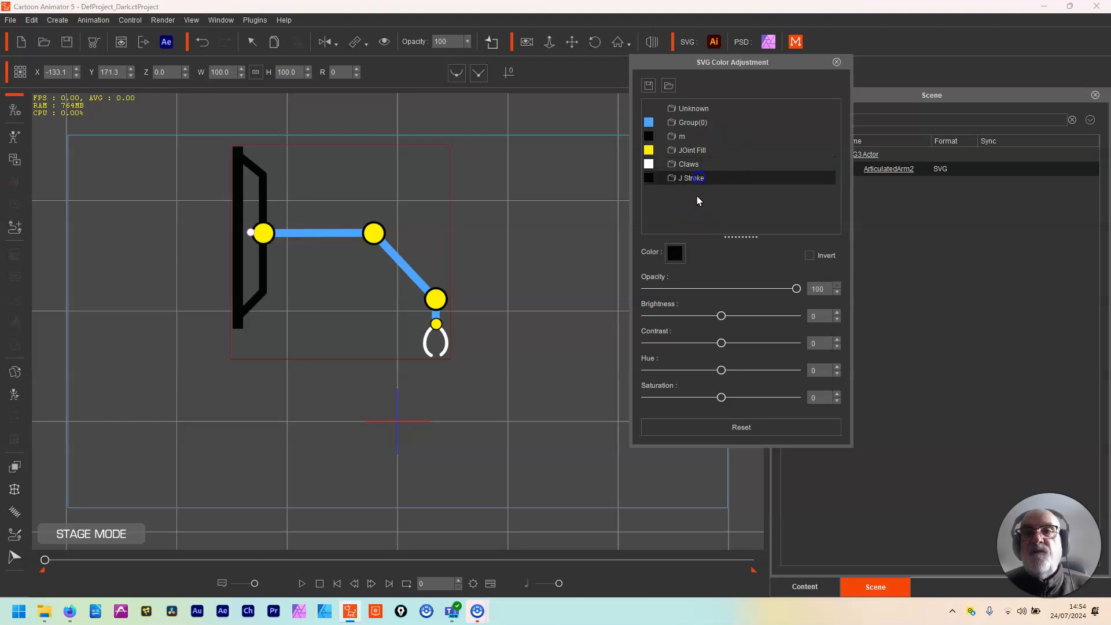
pyautogui.click(676, 254)
pyautogui.click(423, 285)
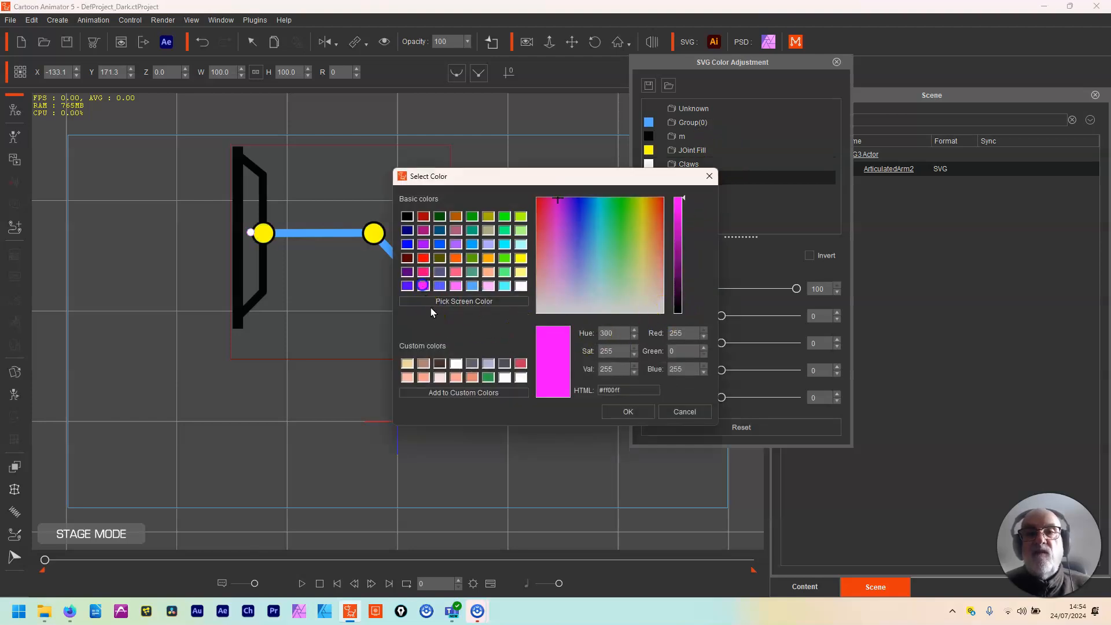
pyautogui.click(628, 413)
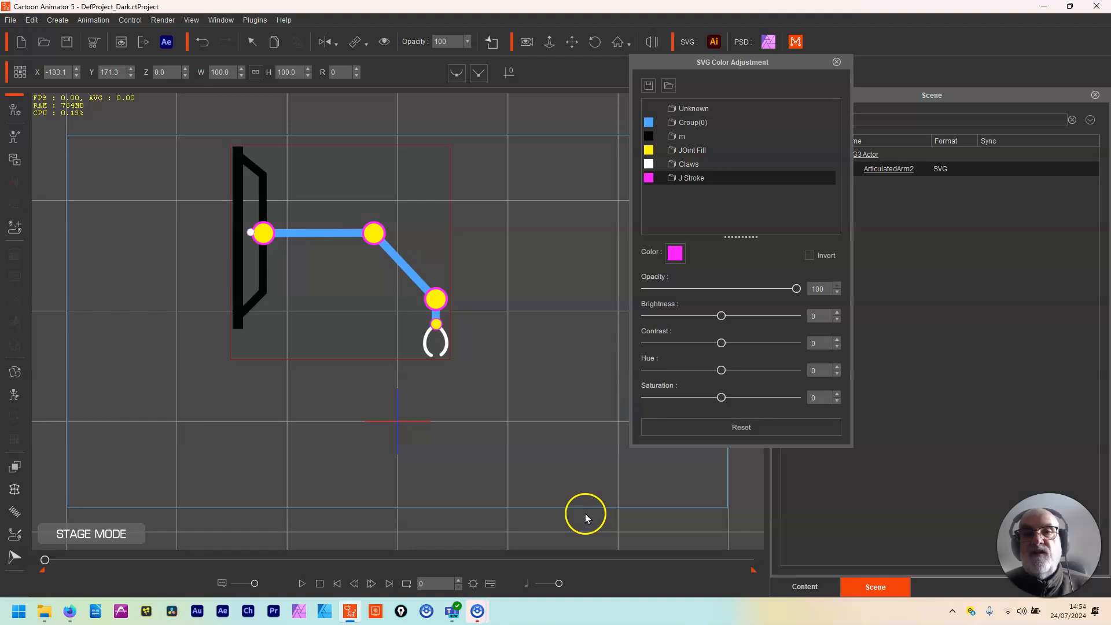
# Step: Recolour the m group pure red, with red 255, green 0 and blue 0
pyautogui.click(686, 136)
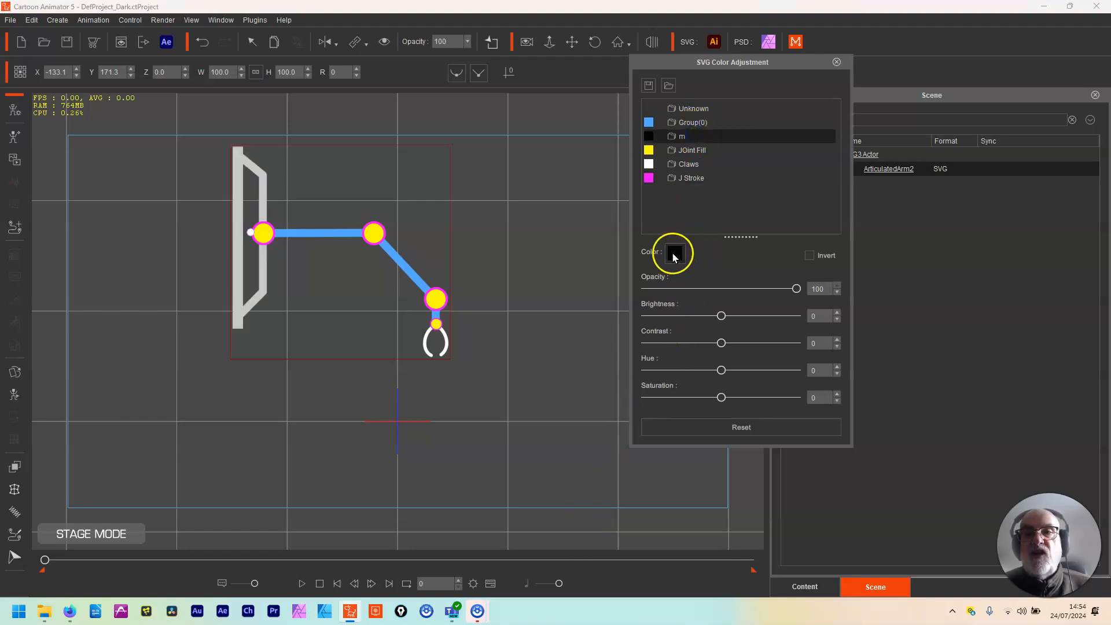
pyautogui.click(675, 254)
pyautogui.click(423, 258)
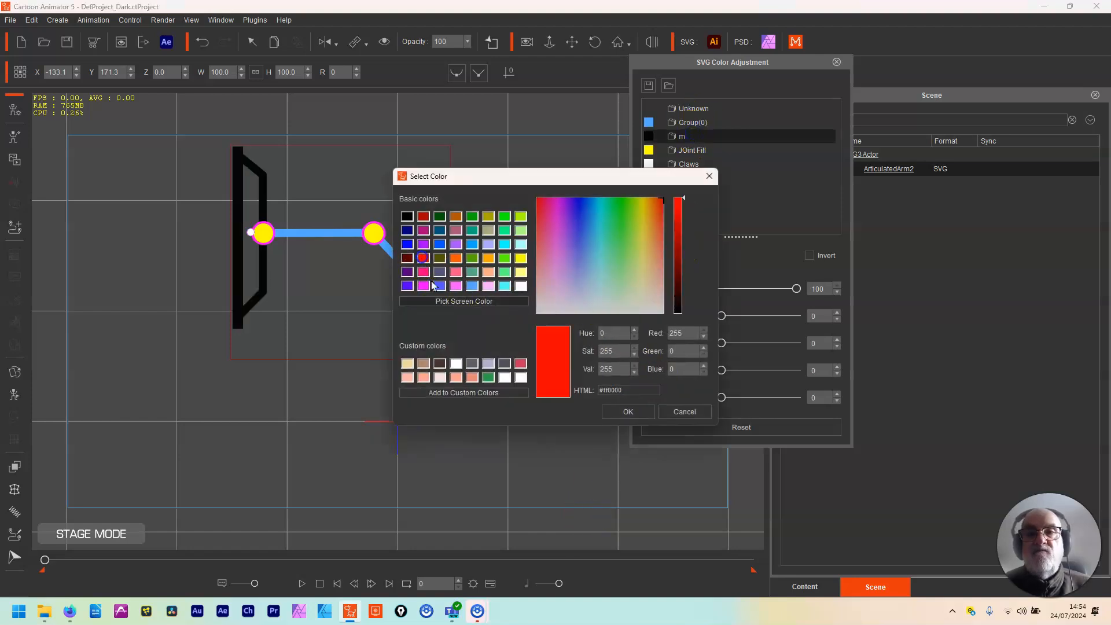
pyautogui.click(622, 411)
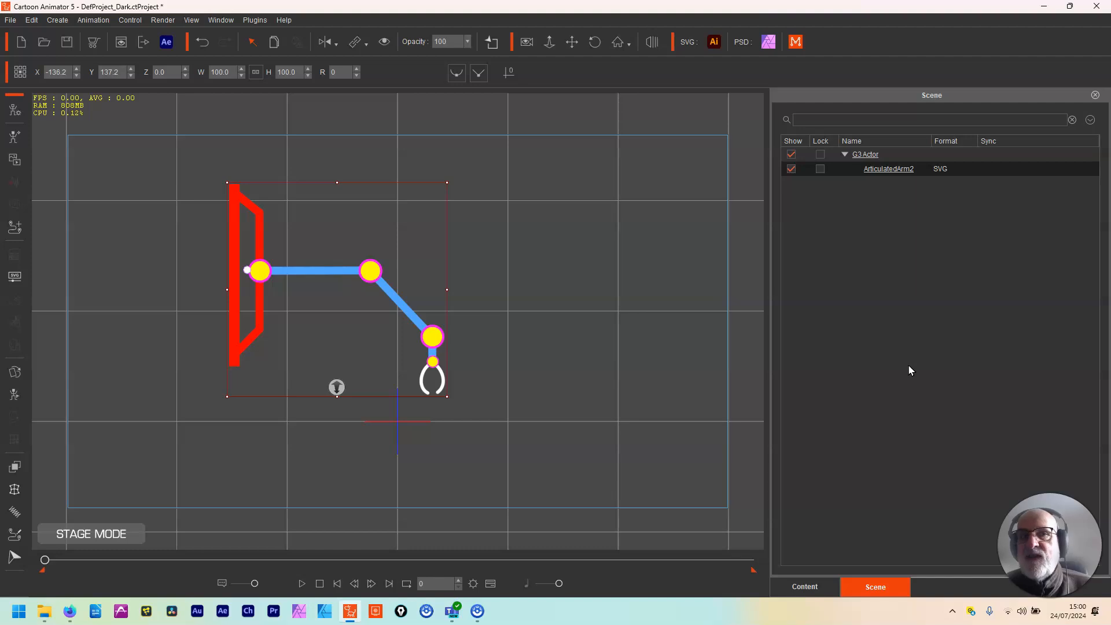
# Step: Save the recoloured arm to the custom content library as Arm with asset type Actor/Free Bone, replacing the existing file
pyautogui.click(806, 582)
pyautogui.click(1031, 128)
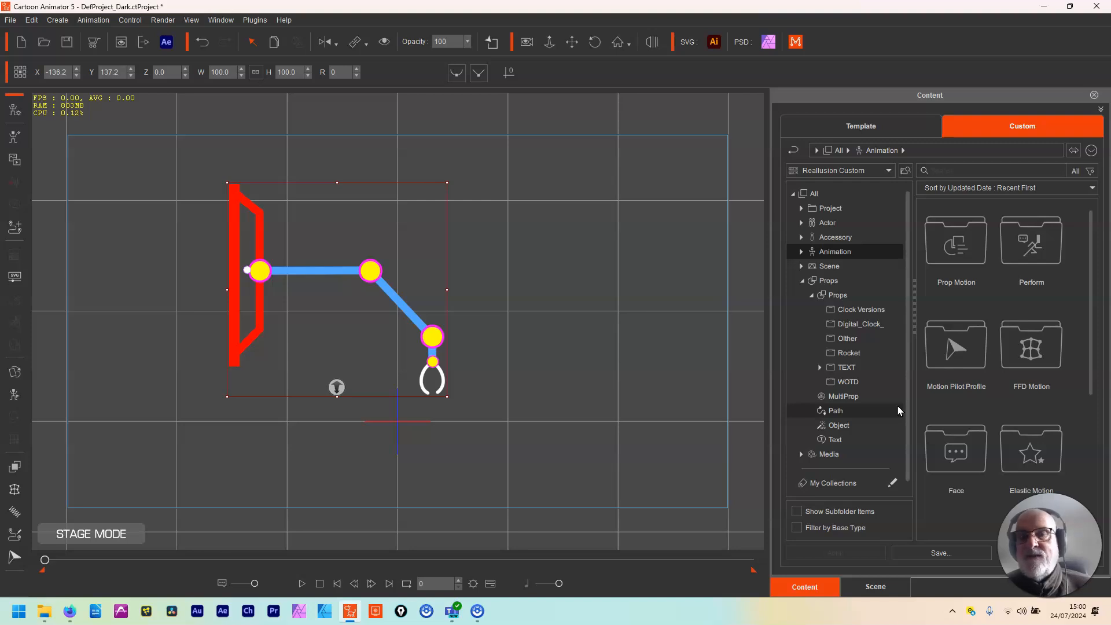
pyautogui.click(940, 553)
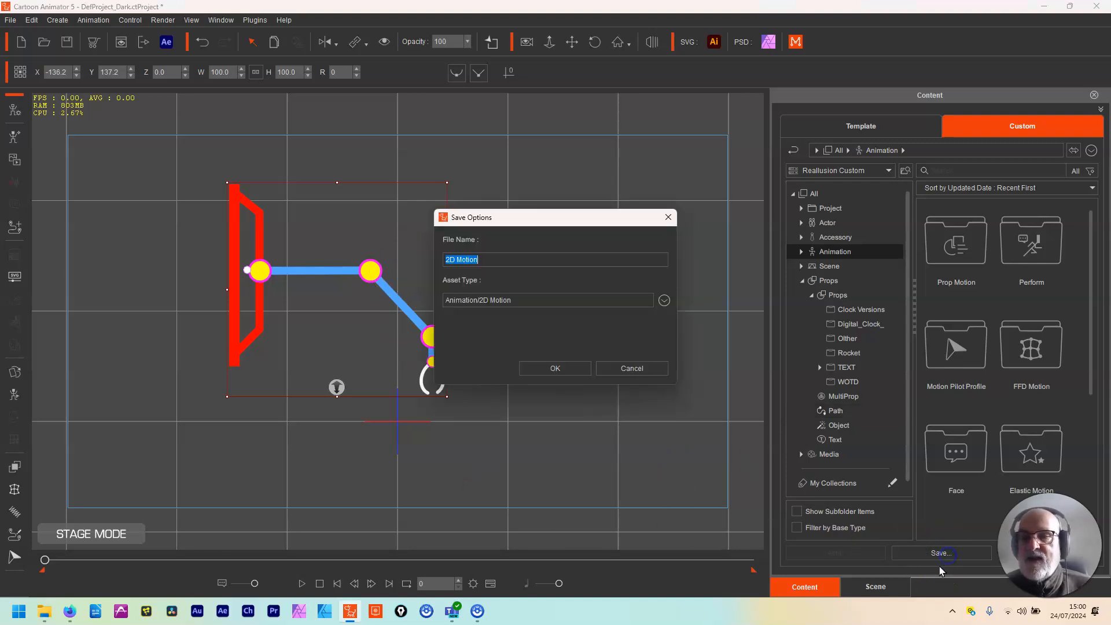
pyautogui.click(664, 301)
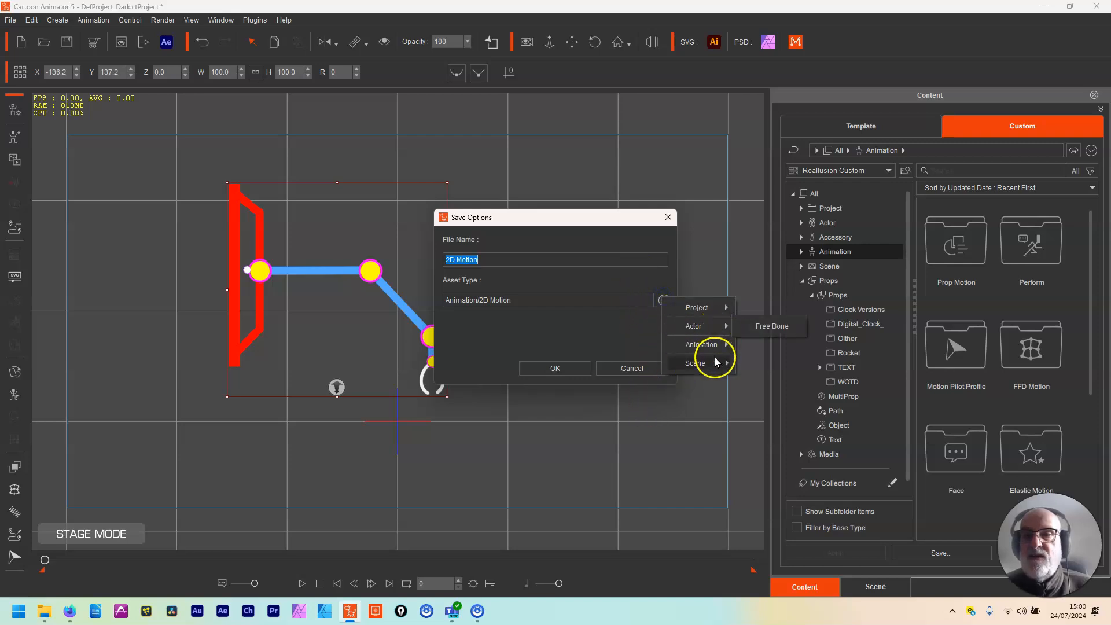
pyautogui.moveTo(719, 324)
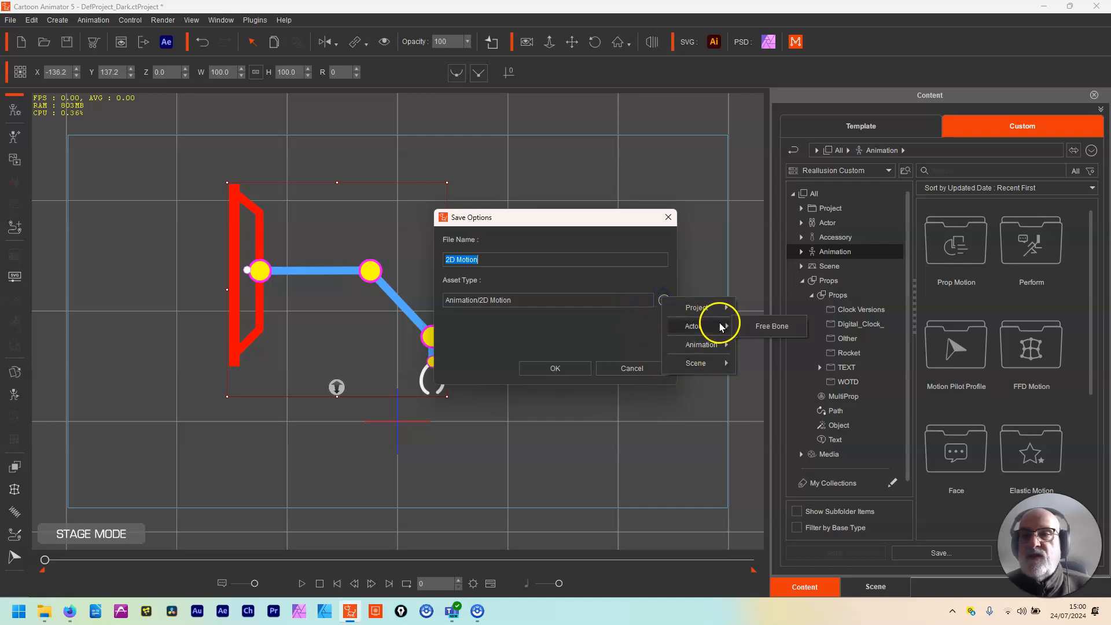
pyautogui.click(775, 328)
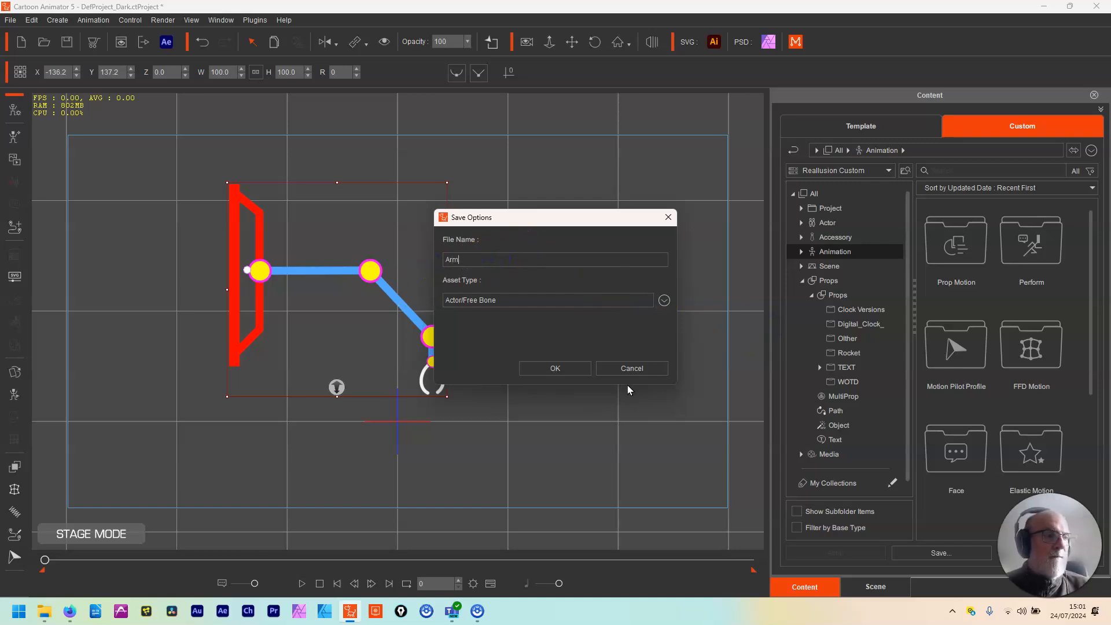
pyautogui.click(556, 368)
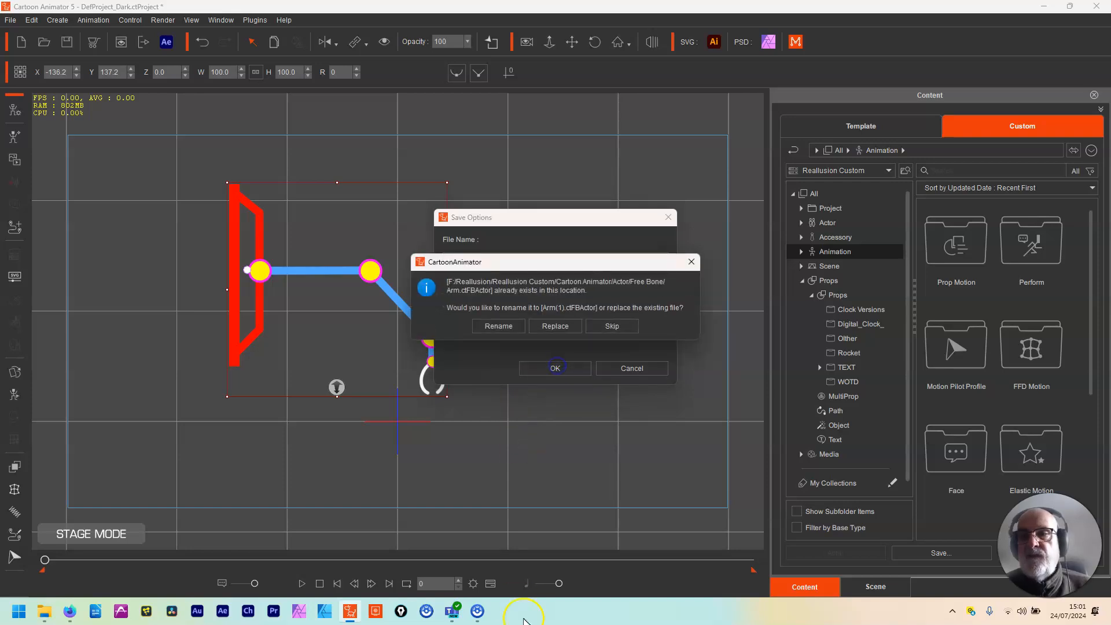
pyautogui.click(550, 328)
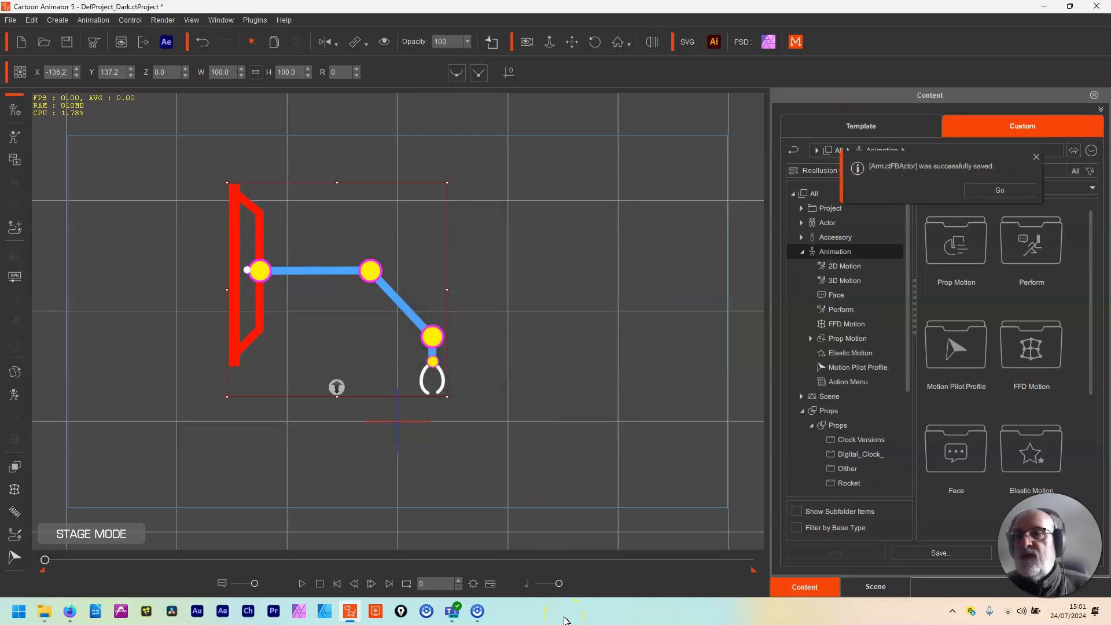
# Step: Delete the arm from the stage and place the saved Arm actor from the custom Actor/Free Bone folder there instead
pyautogui.click(831, 223)
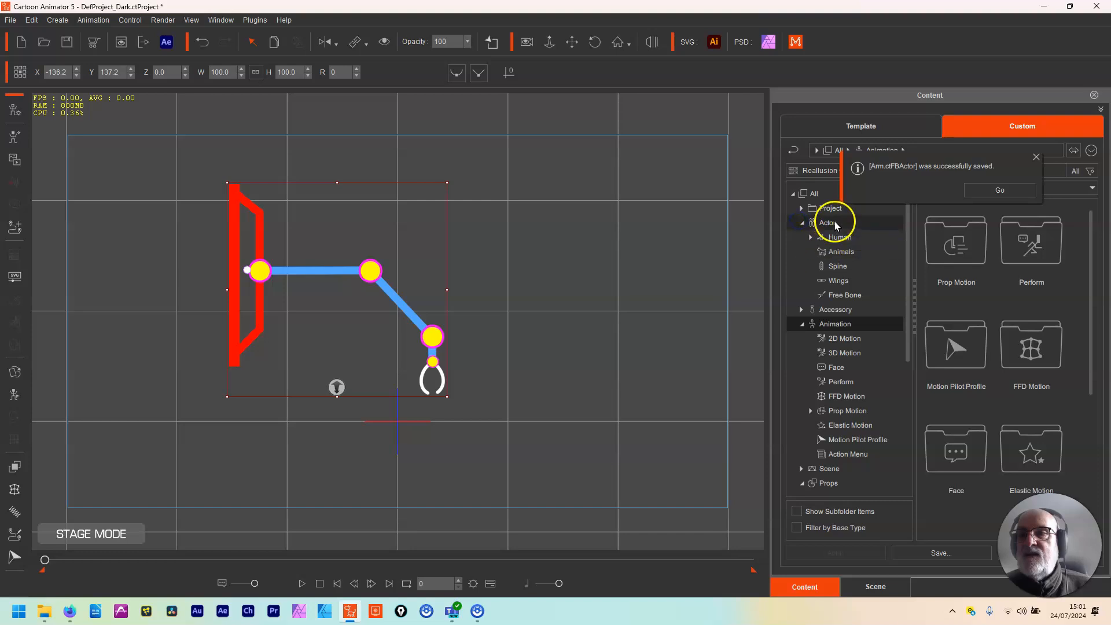
pyautogui.click(863, 295)
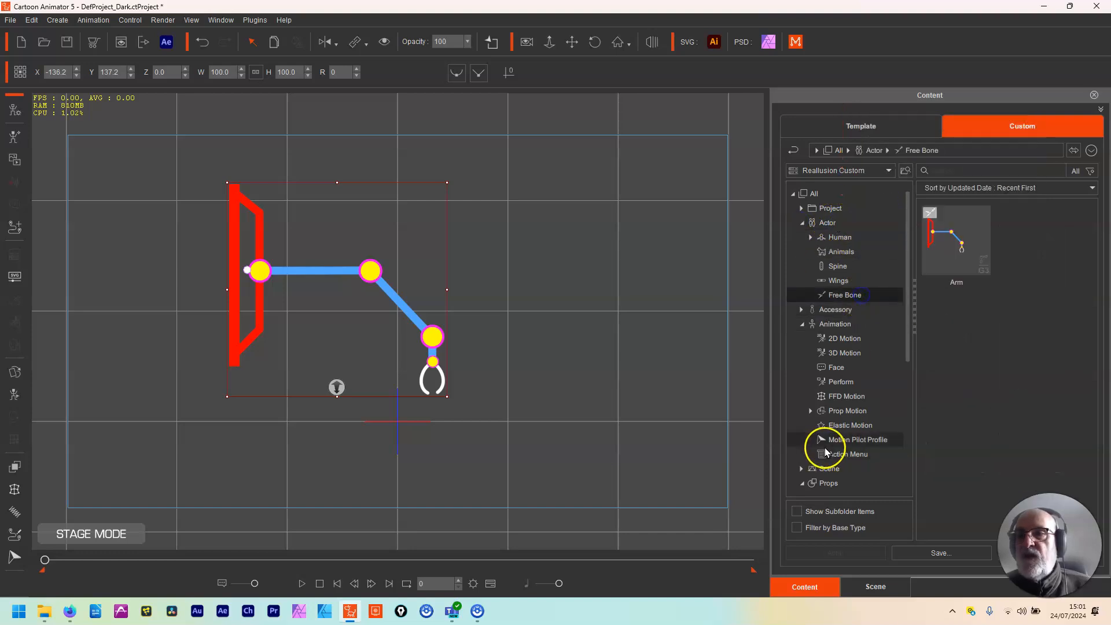
pyautogui.moveTo(507, 145); pyautogui.dragTo(276, 410)
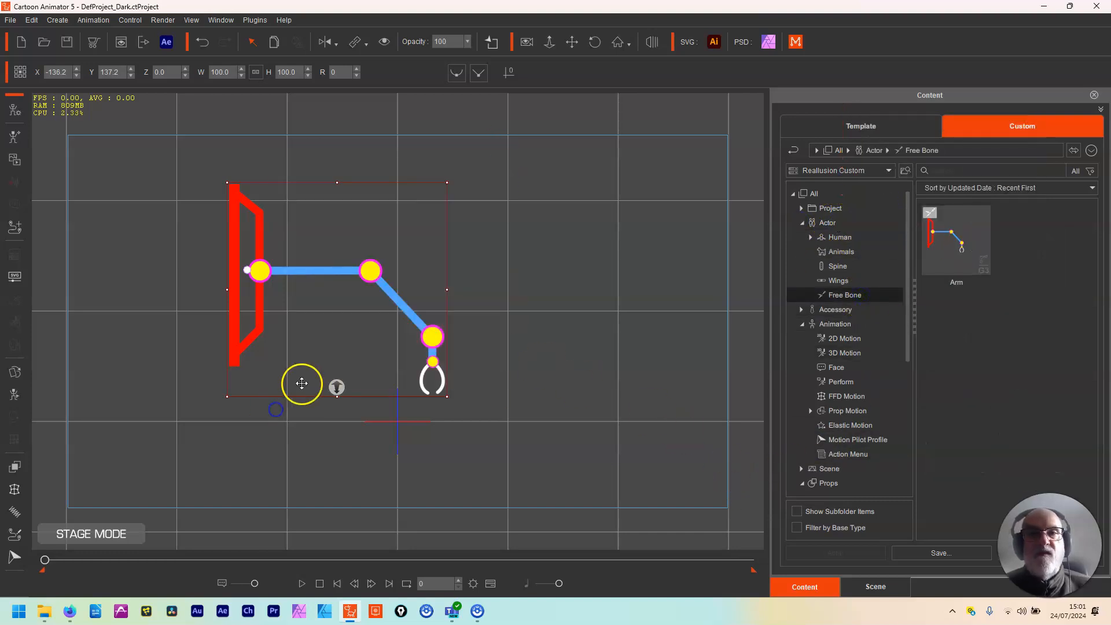
pyautogui.press('Delete')
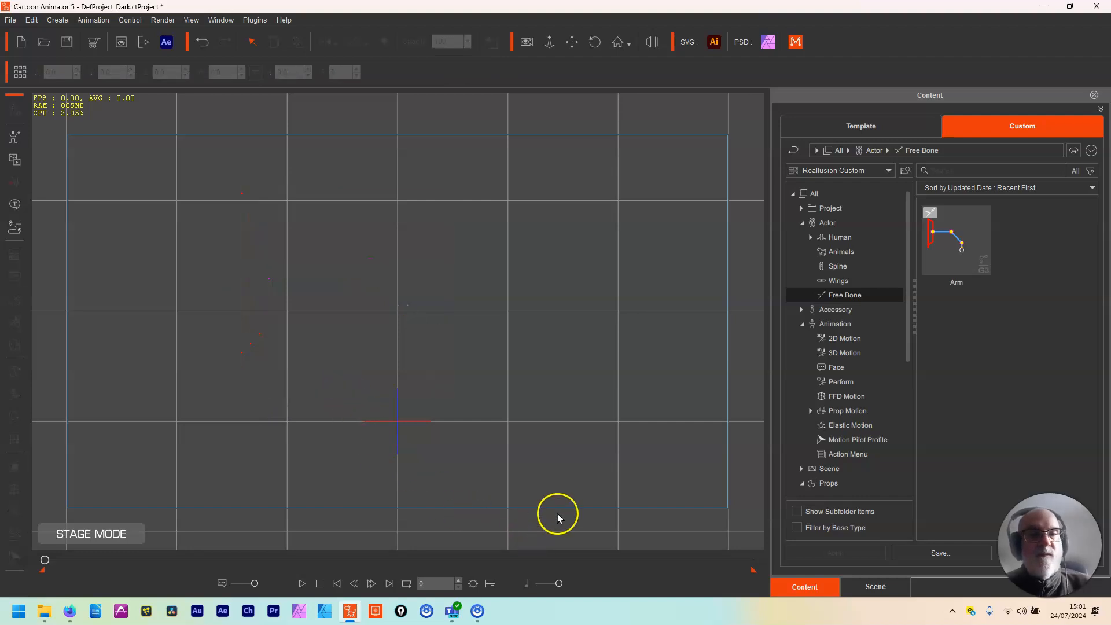
pyautogui.moveTo(938, 222); pyautogui.dragTo(359, 348)
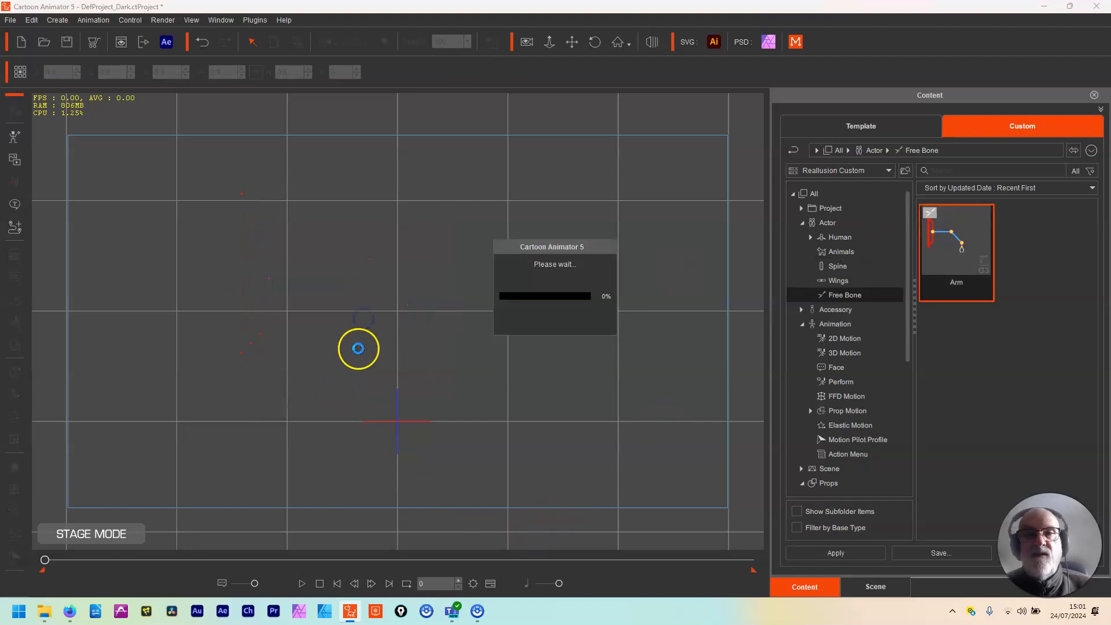
# Step: Check the reloaded arm's colour groups in SVG Color Adjustment and close it
pyautogui.click(18, 276)
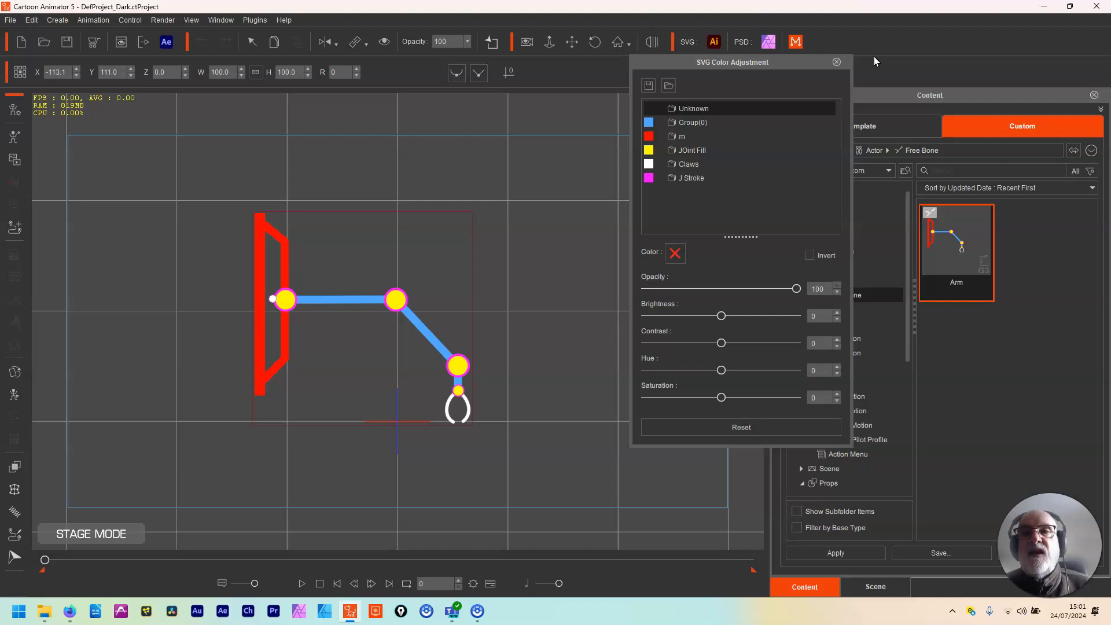
pyautogui.click(836, 62)
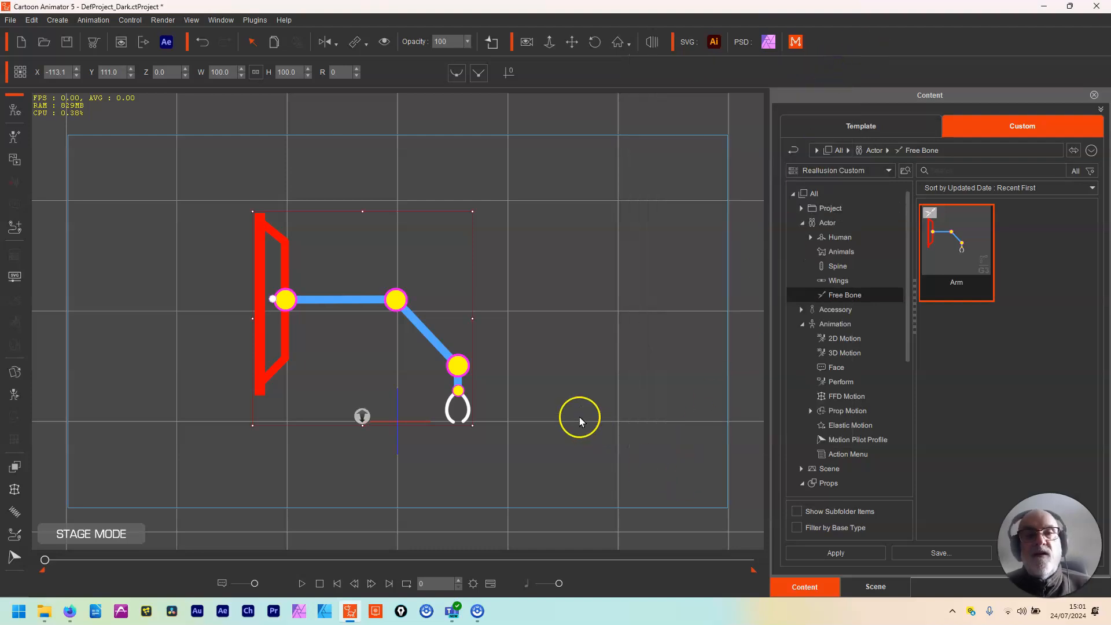
# Step: Open the arm in Composer and save the character to the Desktop as the G3 Free Bone Actor file ar.ctFBactor
pyautogui.click(15, 110)
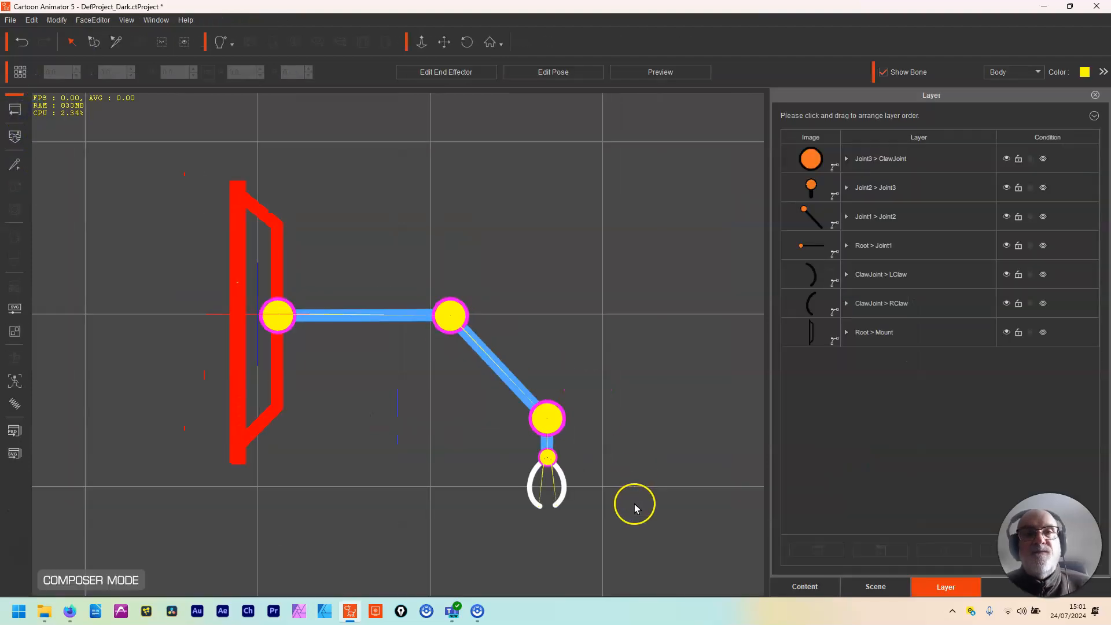
pyautogui.click(13, 20)
pyautogui.moveTo(12, 20)
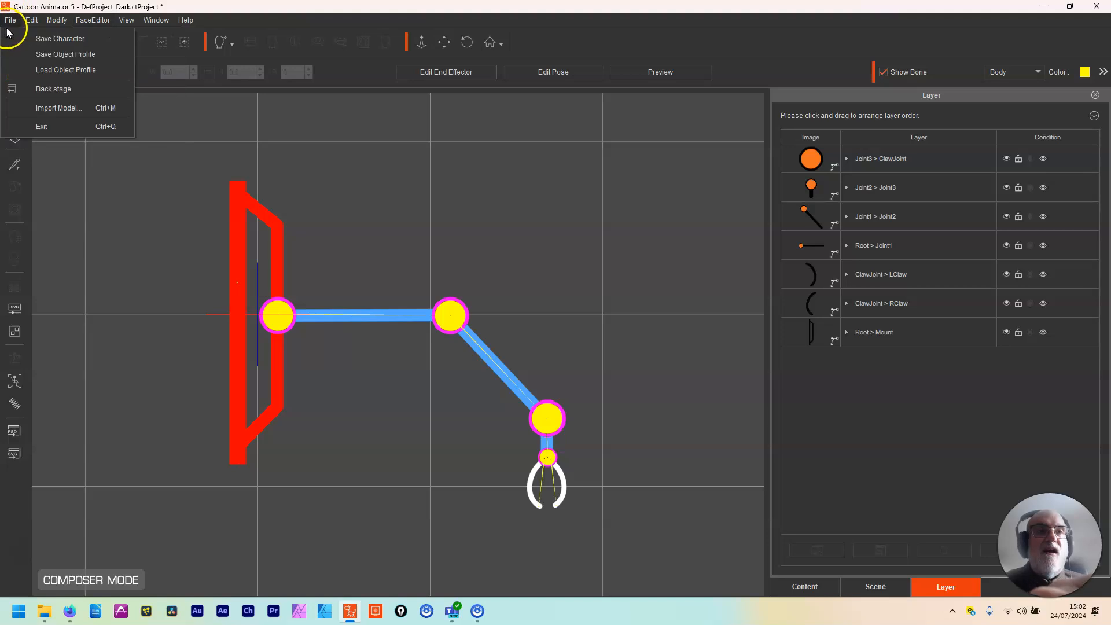
pyautogui.click(86, 40)
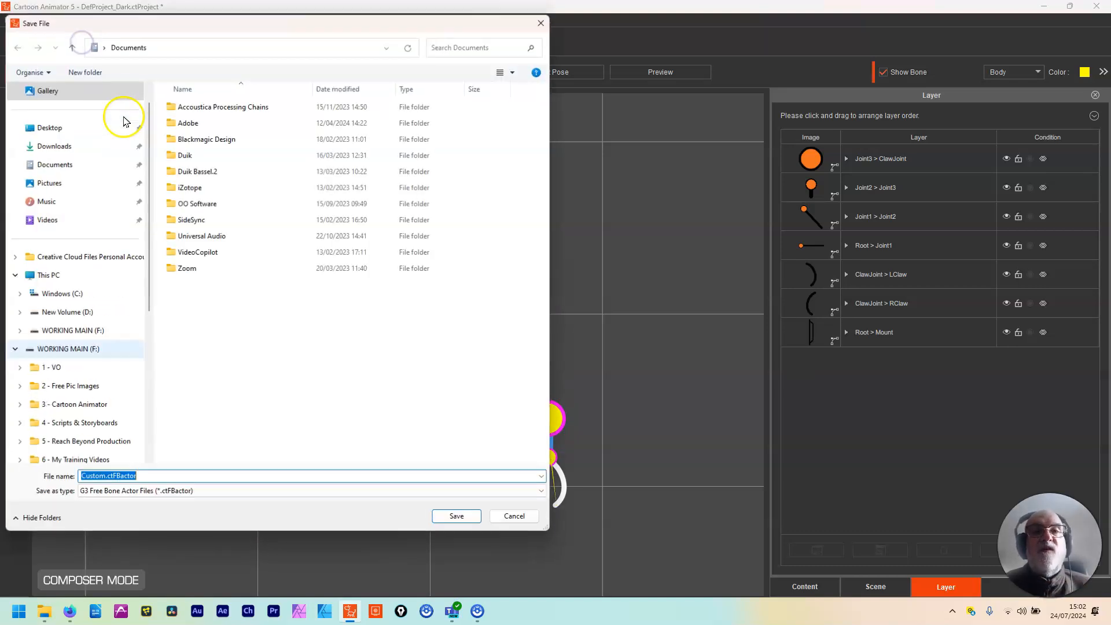
pyautogui.click(63, 128)
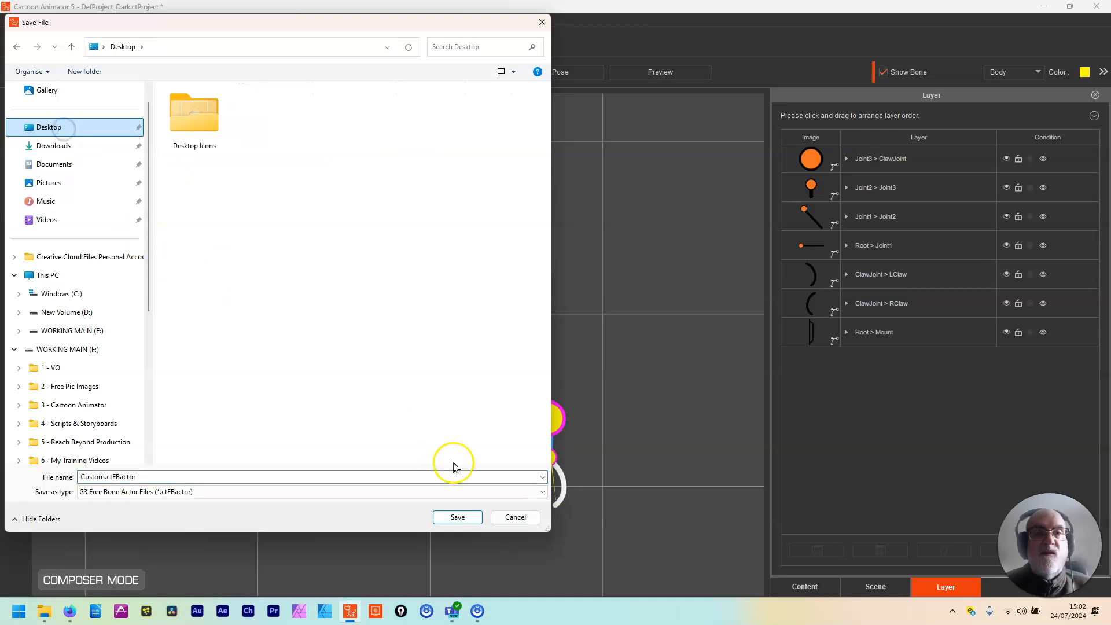
pyautogui.doubleClick(104, 476)
pyautogui.click(104, 477)
pyautogui.moveTo(104, 477); pyautogui.dragTo(45, 484)
pyautogui.write('ar')
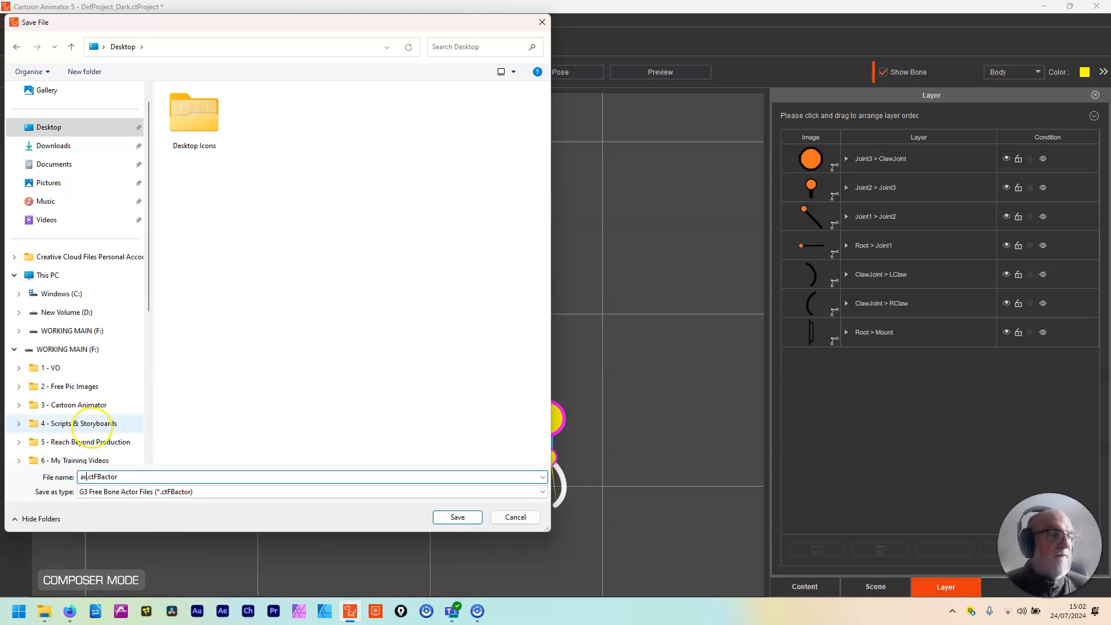
pyautogui.click(458, 517)
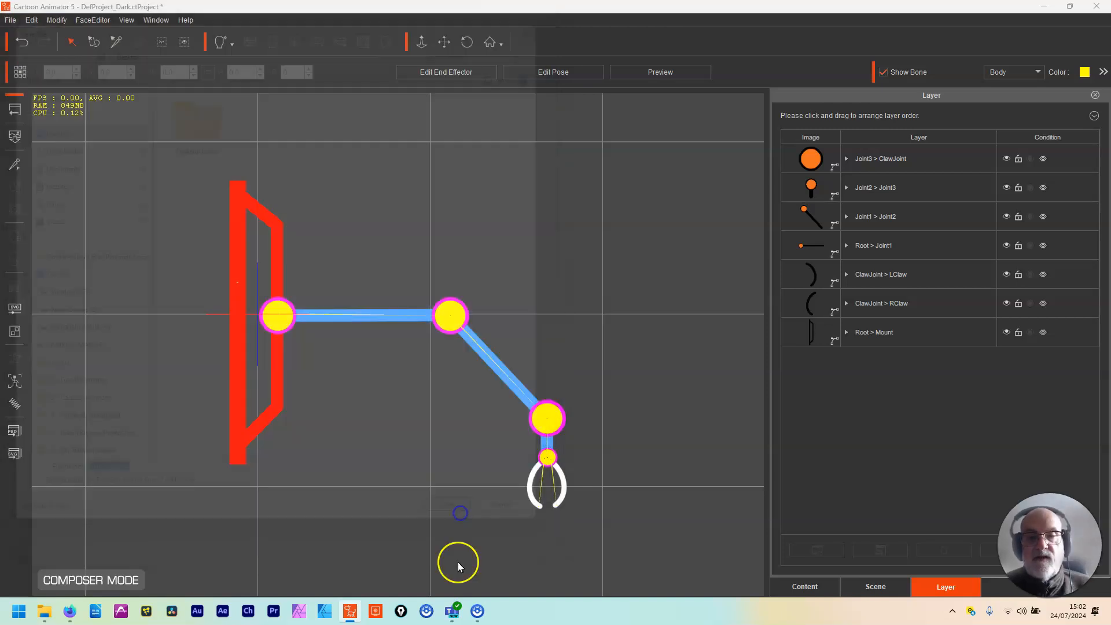
# Step: Return to the stage, delete the arm, and bring in the saved actor file from File Explorer in its place
pyautogui.click(14, 108)
pyautogui.click(268, 449)
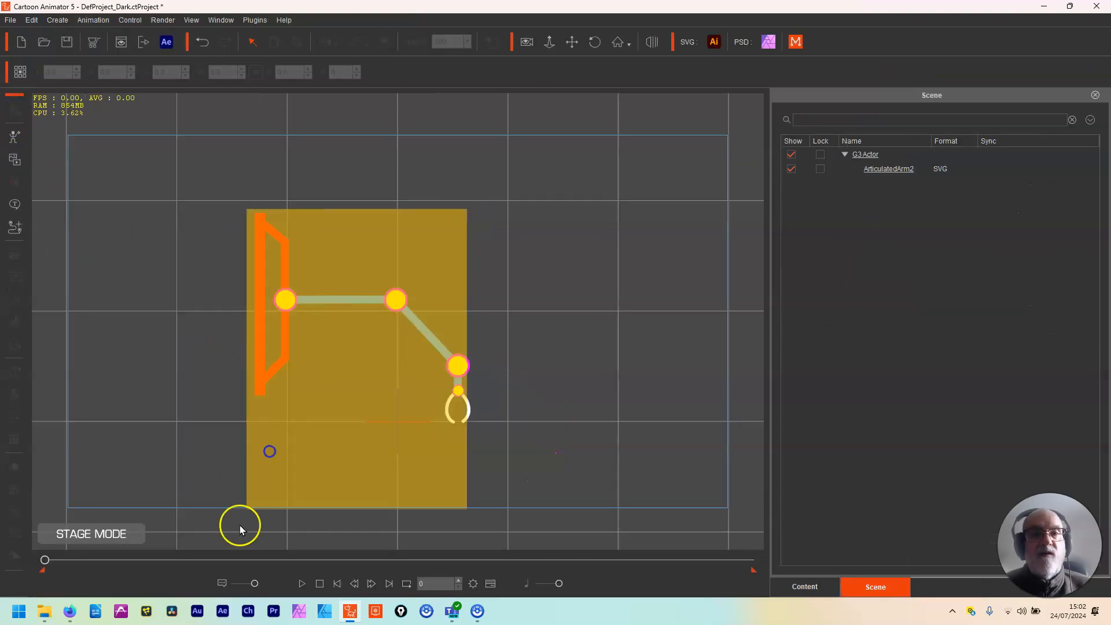
pyautogui.press('Delete')
pyautogui.click(44, 613)
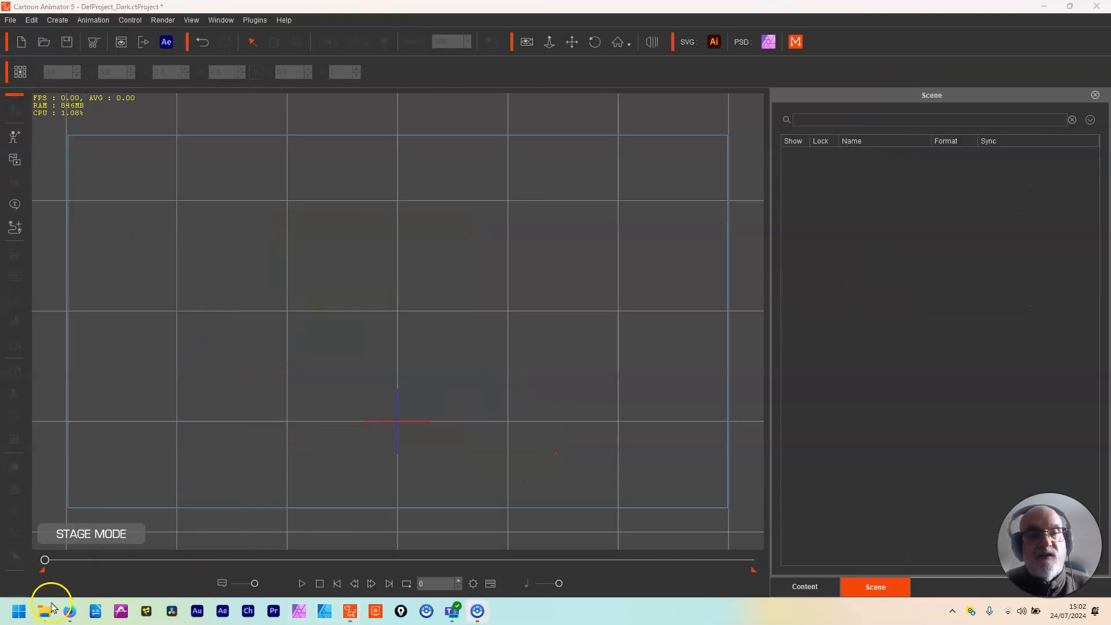
pyautogui.moveTo(886, 198); pyautogui.dragTo(423, 383)
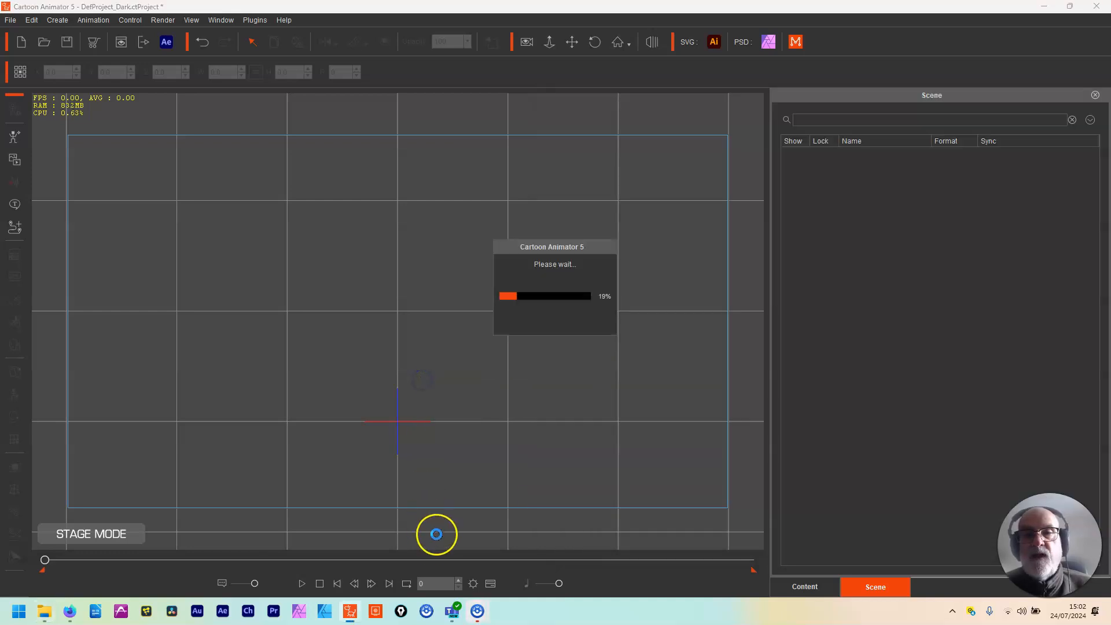